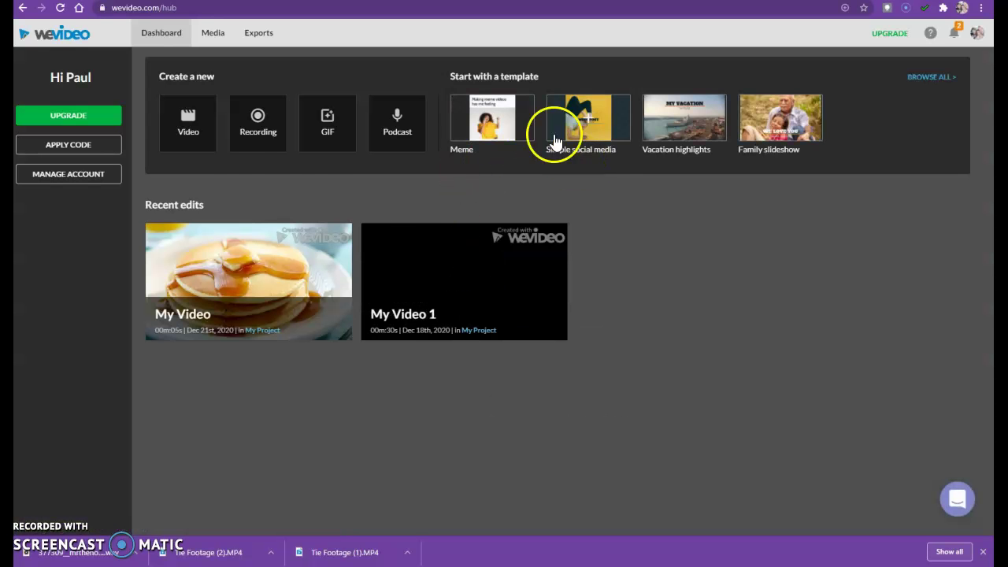
- Create a new horizontal 16:9 video project and open it for editing
{"action": "mouse_move", "coordinate": [402, 297]}
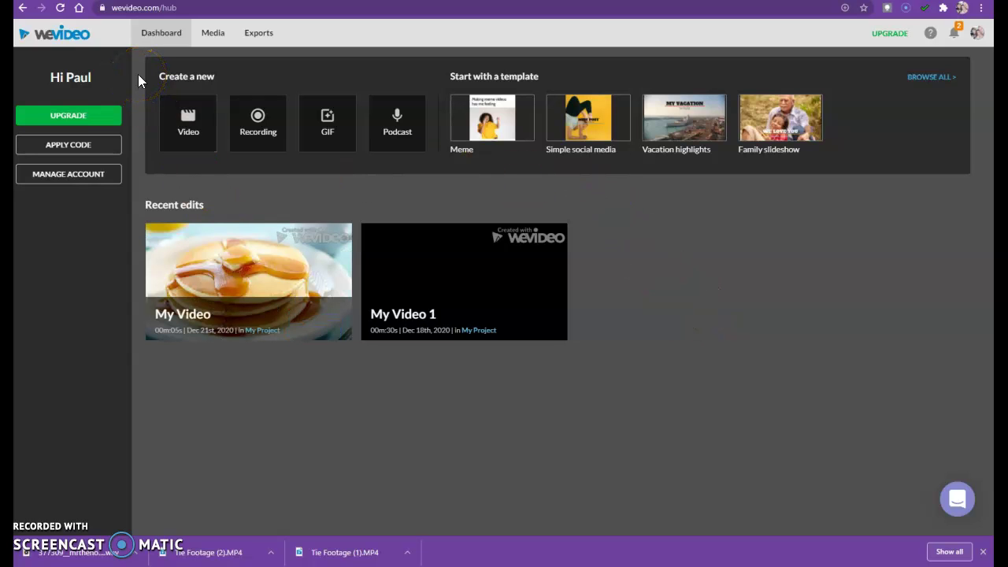
{"action": "left_click", "coordinate": [193, 136]}
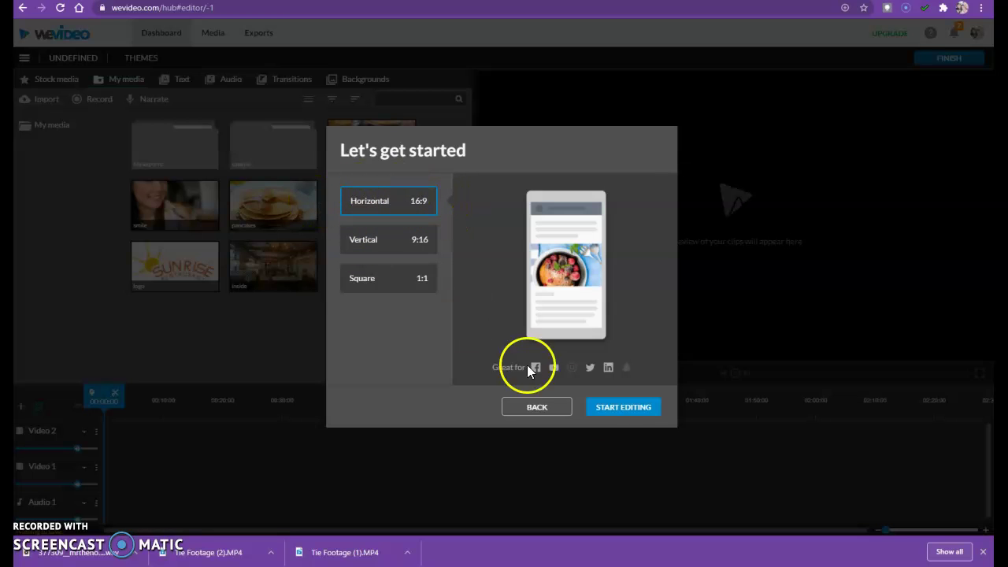
{"action": "left_click", "coordinate": [625, 408]}
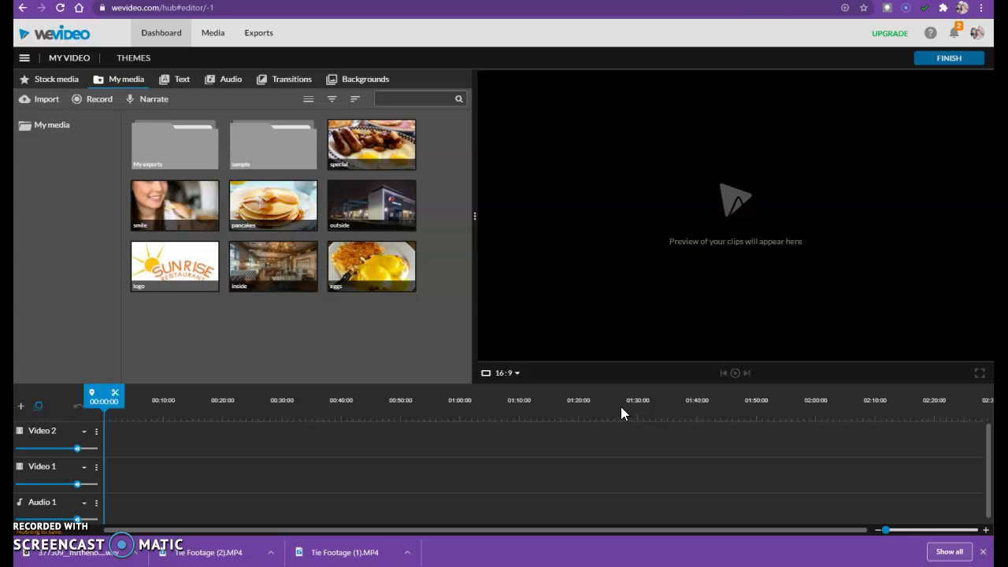
- Open the media library and check the How to Example Footage files posted in the Digital Media class stream
{"action": "left_click", "coordinate": [212, 35]}
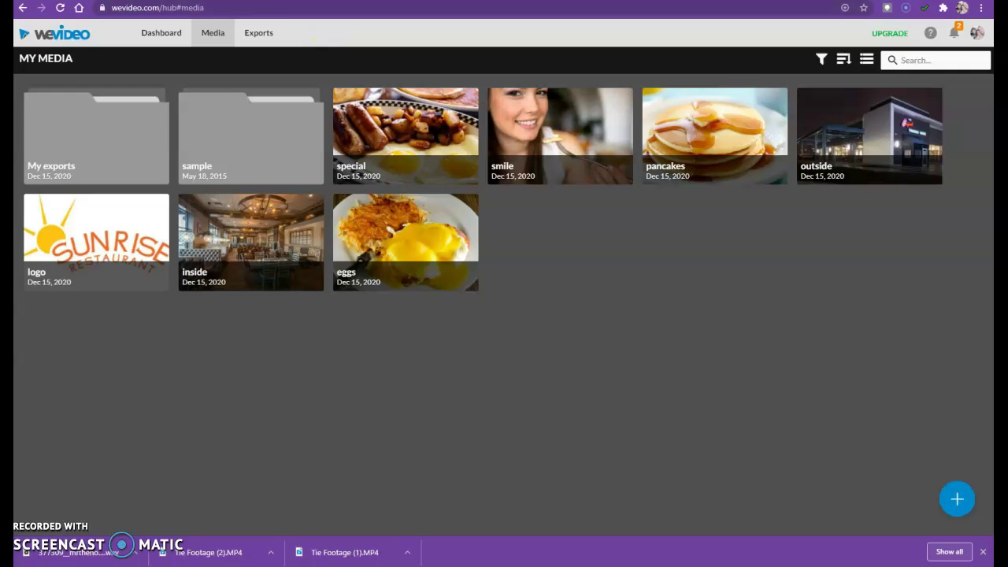
{"action": "left_click", "coordinate": [71, 1]}
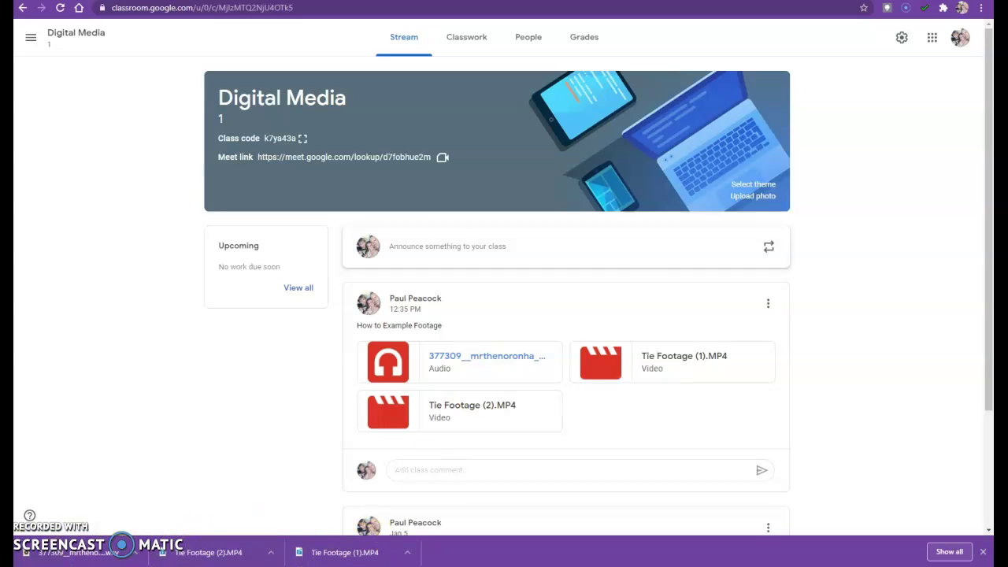
{"action": "key", "text": "ctrl+Tab"}
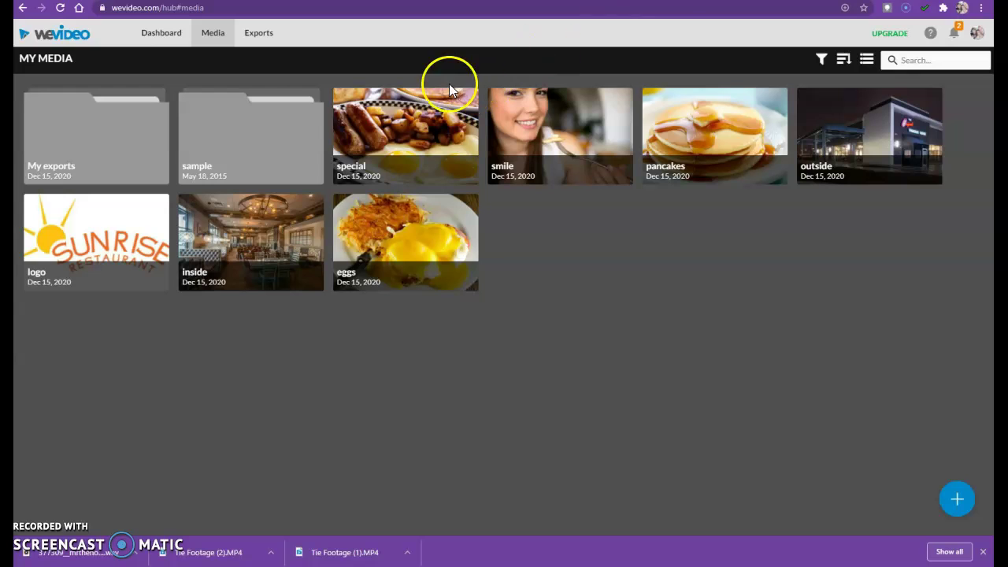
- Start a media import from the computer and browse to the Downloads folder
{"action": "mouse_move", "coordinate": [975, 513]}
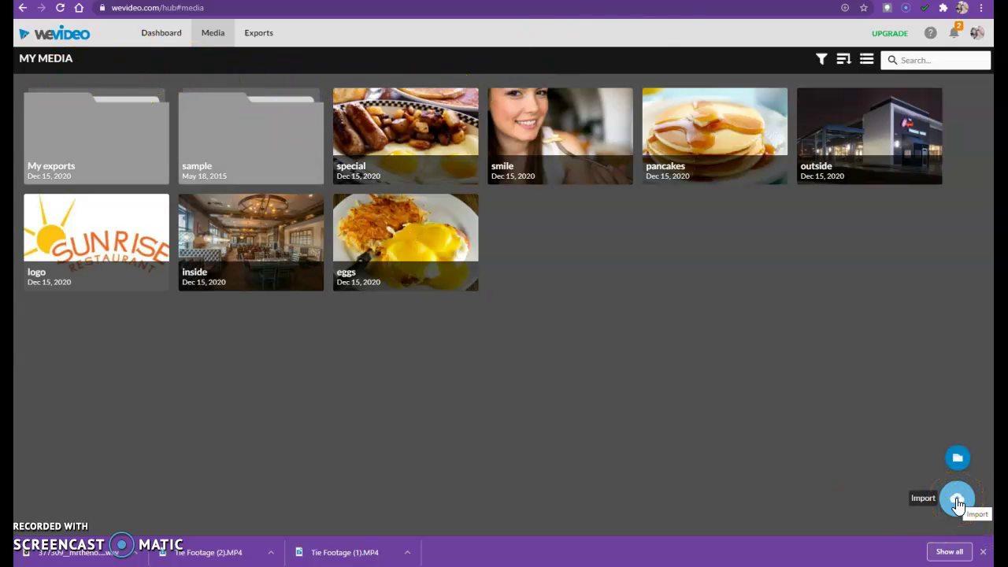
{"action": "left_click", "coordinate": [957, 500]}
{"action": "left_click", "coordinate": [489, 291]}
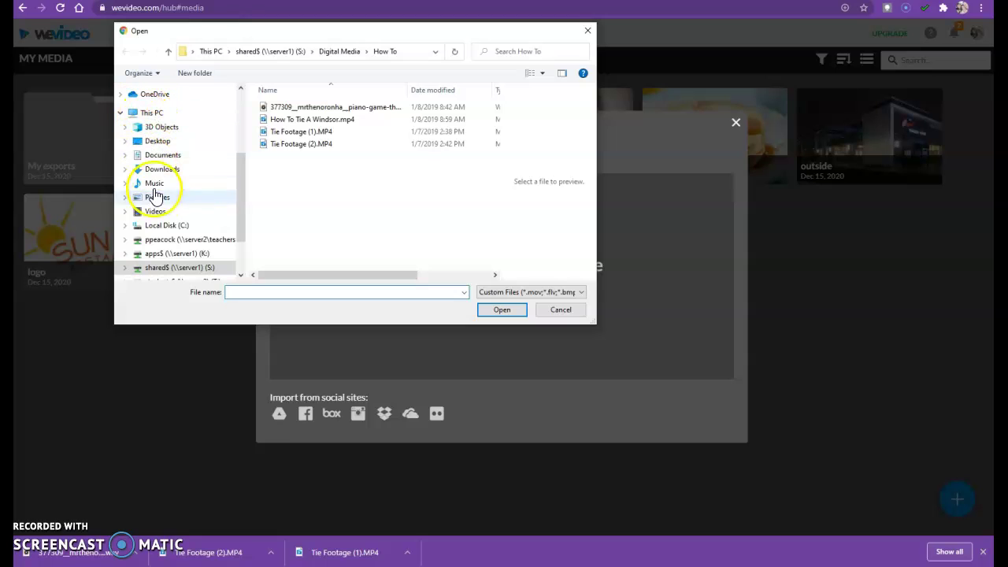
{"action": "scroll", "coordinate": [165, 168], "scroll_direction": "down", "scroll_amount": 2}
{"action": "left_click", "coordinate": [162, 160]}
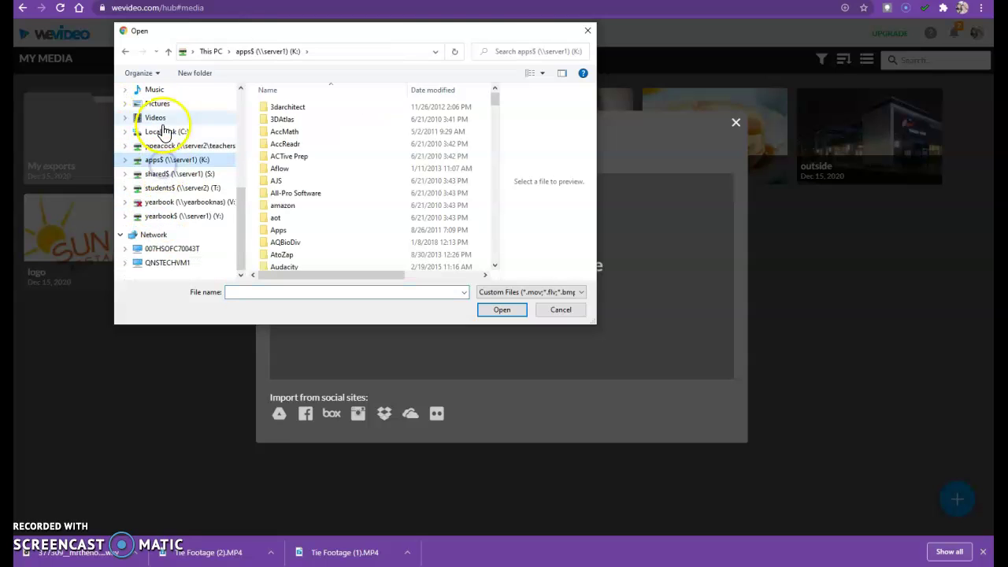
{"action": "scroll", "coordinate": [163, 132], "scroll_direction": "up", "scroll_amount": 1}
{"action": "left_click", "coordinate": [175, 104]}
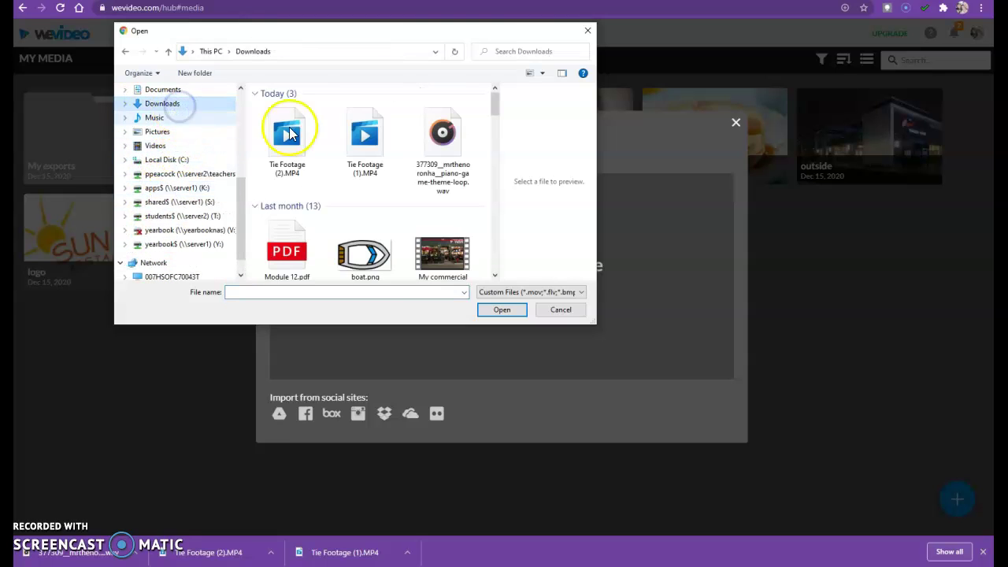
- Import Tie Footage (1).MP4, Tie Footage (2).MP4 and the piano game theme loop WAV file into My Media
{"action": "left_click", "coordinate": [359, 153]}
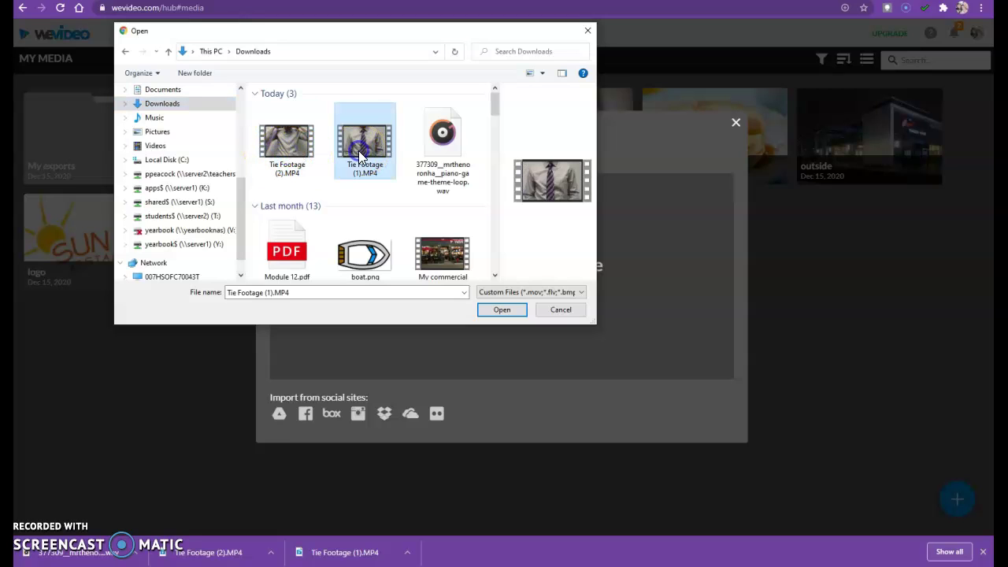
{"action": "left_click", "coordinate": [313, 150], "text": "ctrl"}
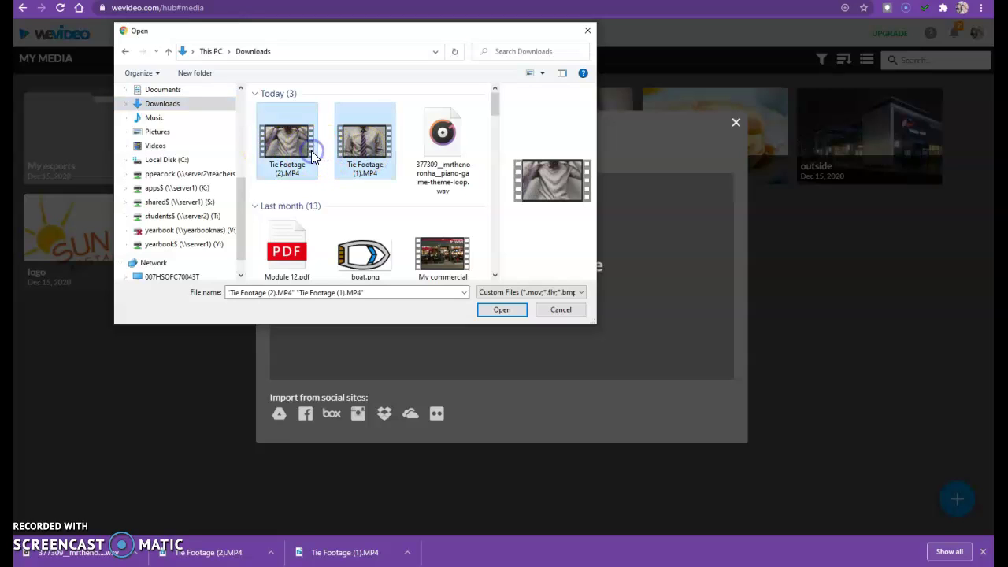
{"action": "left_click", "coordinate": [442, 153], "text": "ctrl"}
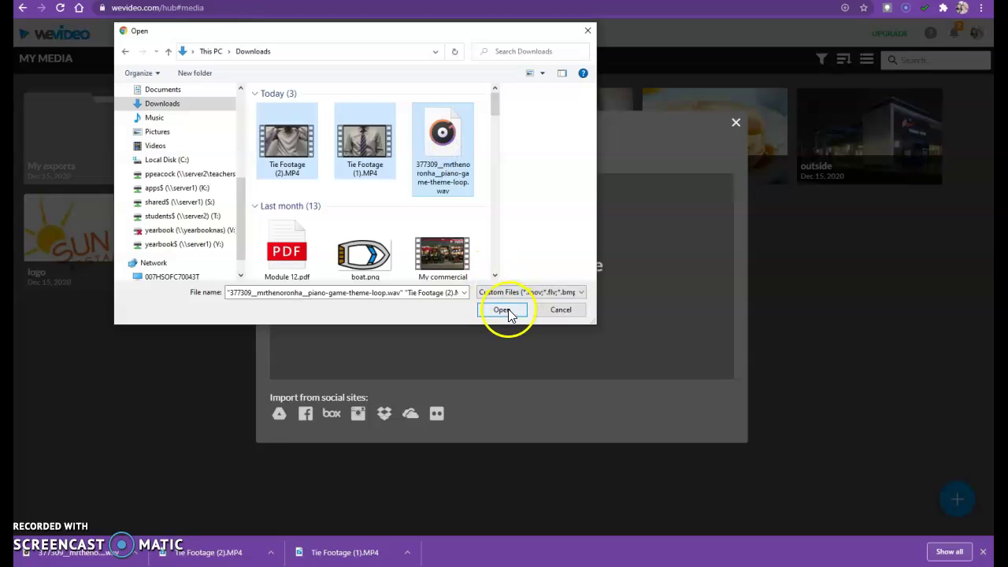
{"action": "left_click", "coordinate": [504, 310]}
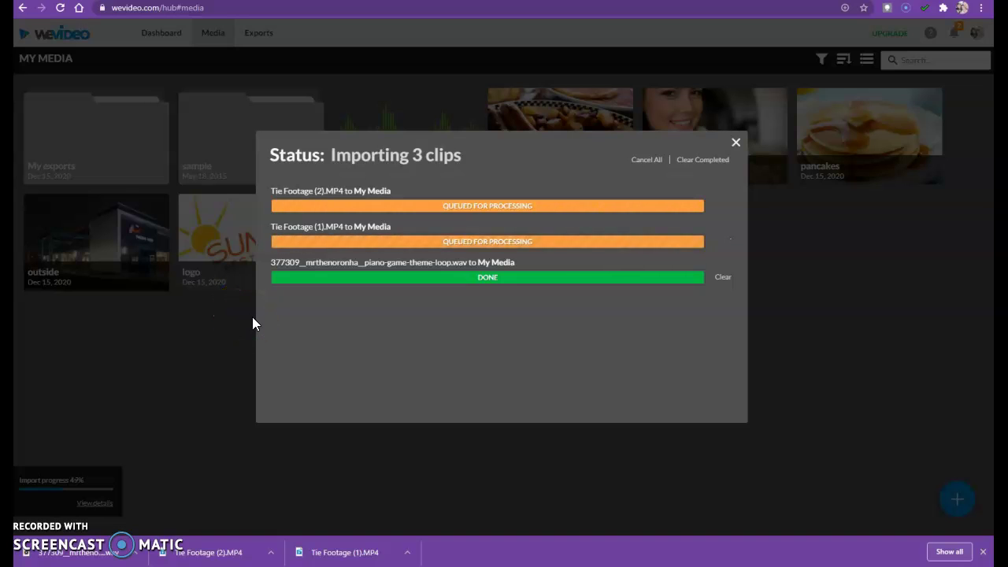
{"action": "left_click", "coordinate": [199, 347]}
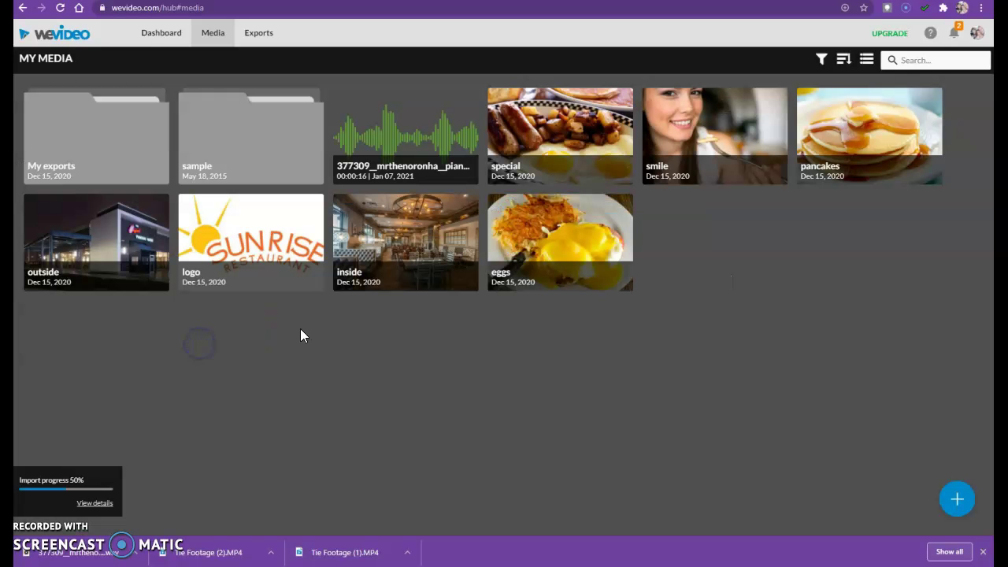
- Start a new video from the dashboard in the horizontal 16:9 format
{"action": "left_click", "coordinate": [163, 36]}
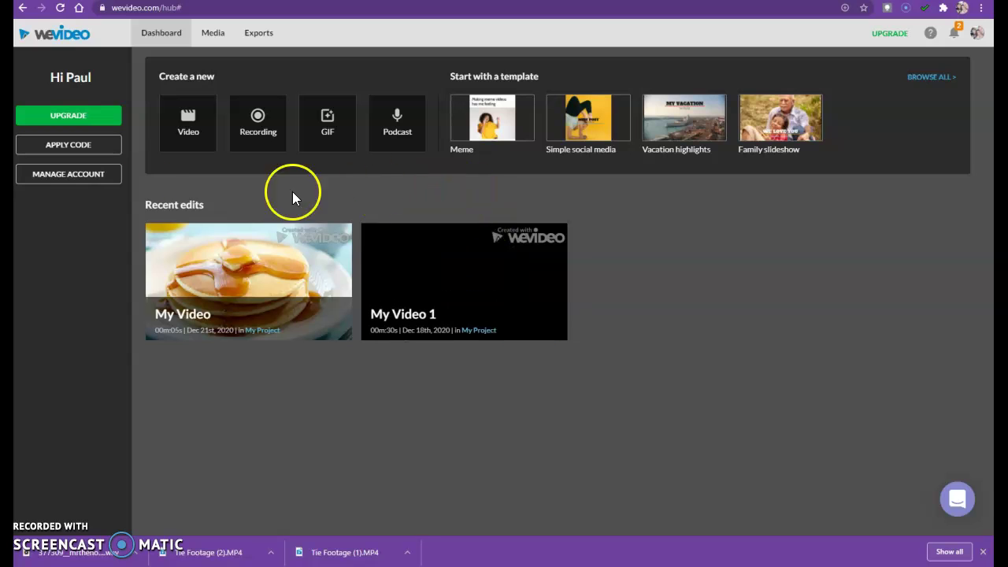
{"action": "left_click", "coordinate": [195, 135]}
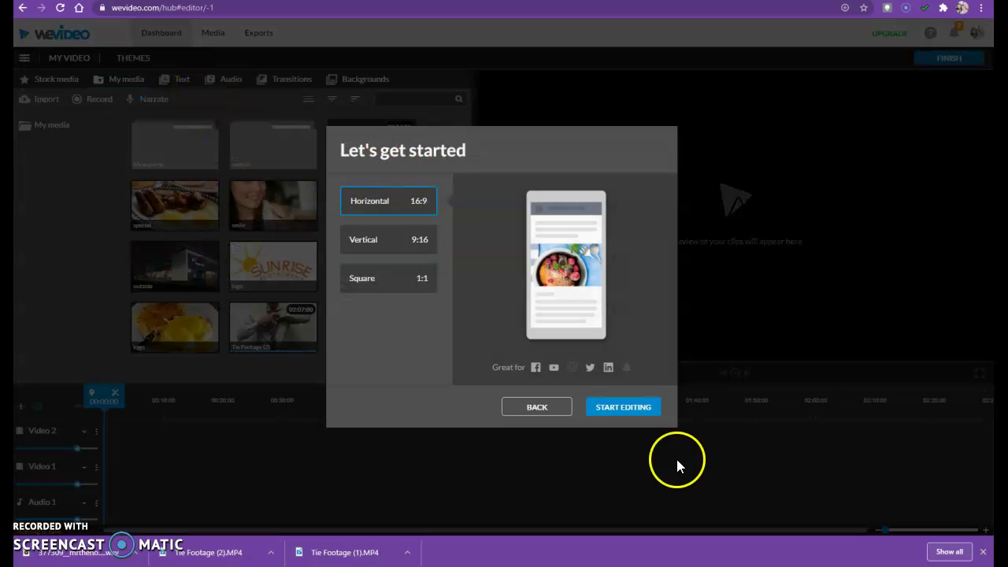
{"action": "left_click", "coordinate": [626, 407]}
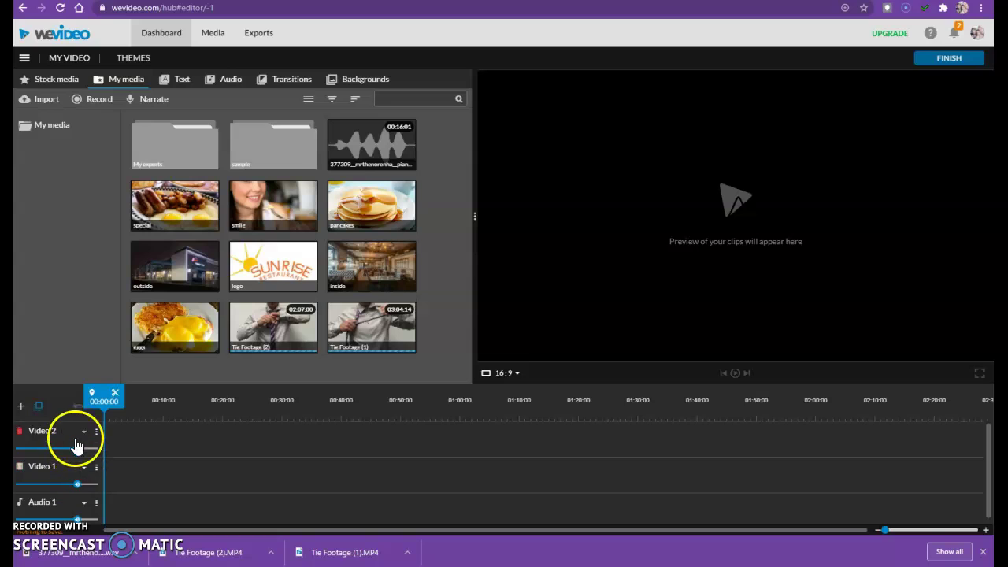
- Look over the timeline tracks, the text titles and the standard transitions, and return to the imported media
{"action": "scroll", "coordinate": [179, 488], "scroll_direction": "down", "scroll_amount": 1}
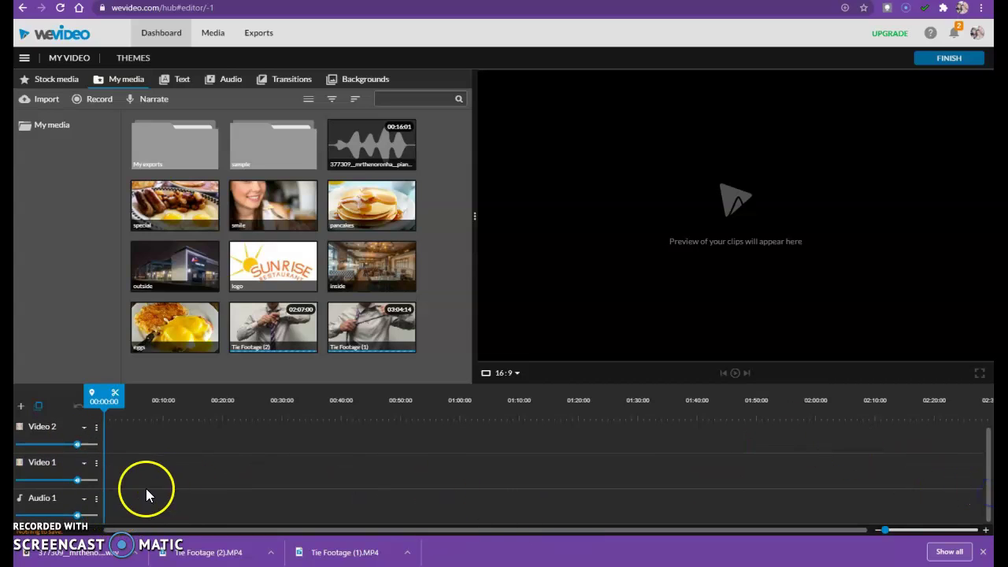
{"action": "left_click_drag", "start_coordinate": [885, 530], "coordinate": [866, 544]}
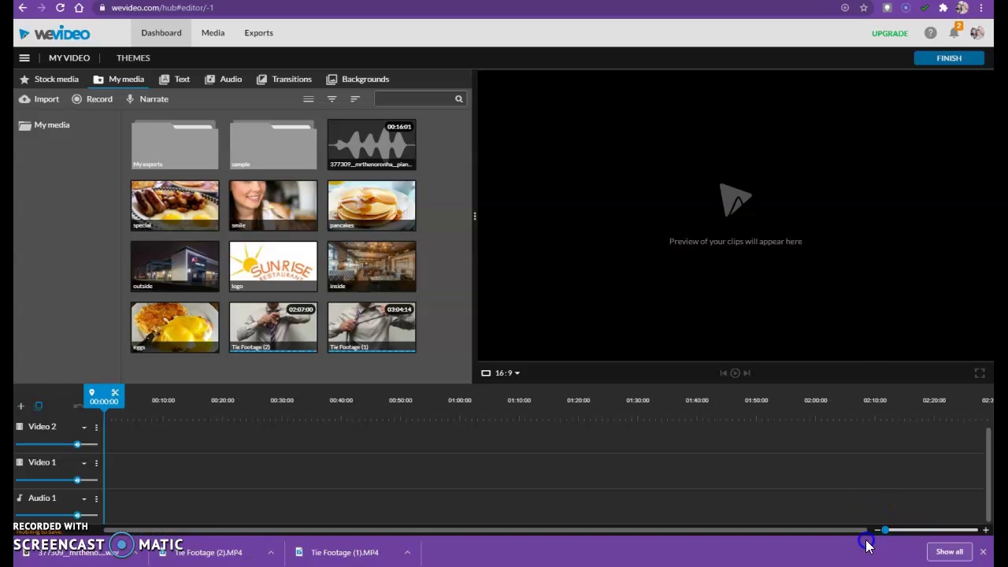
{"action": "left_click_drag", "start_coordinate": [103, 406], "coordinate": [79, 394]}
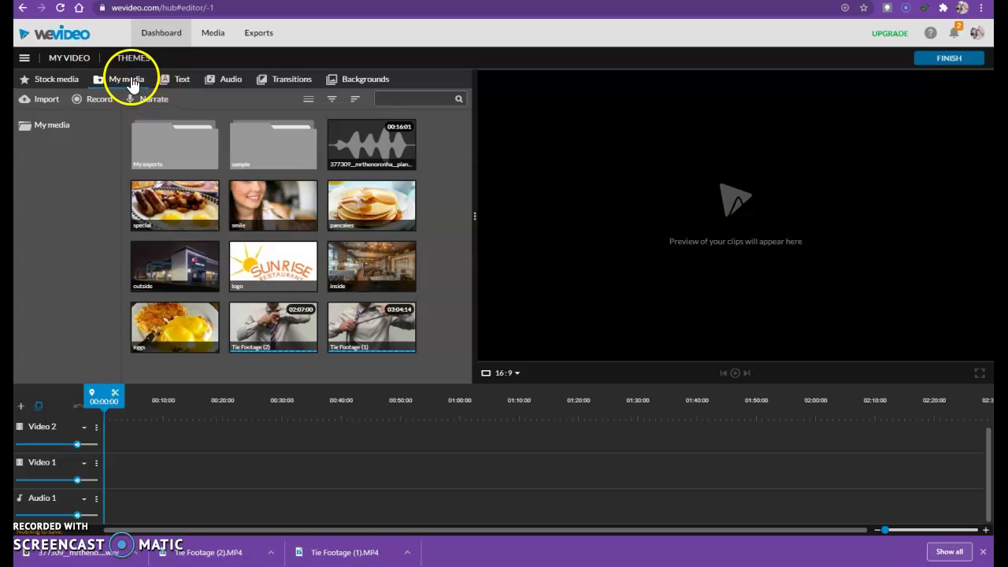
{"action": "left_click", "coordinate": [181, 84]}
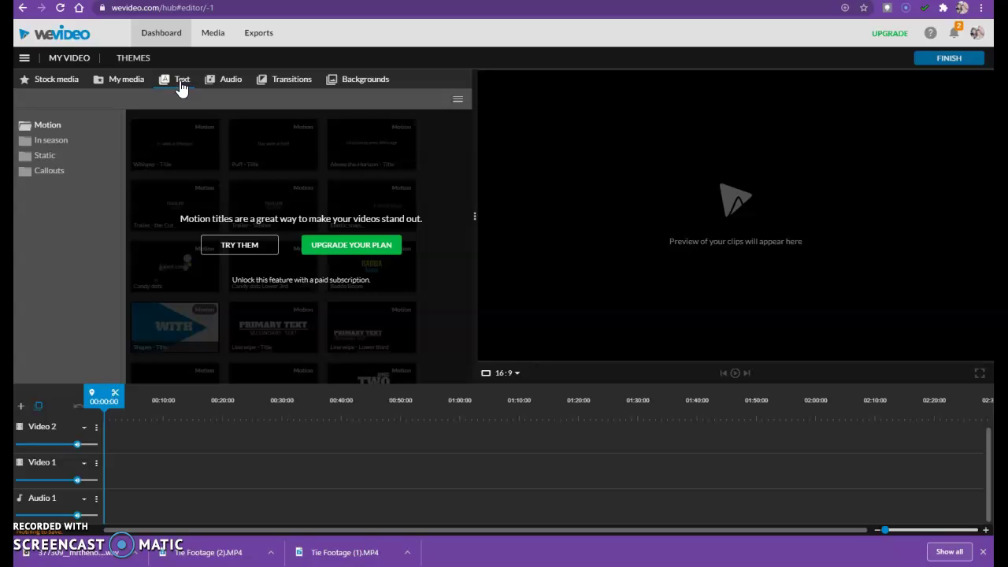
{"action": "left_click", "coordinate": [297, 81]}
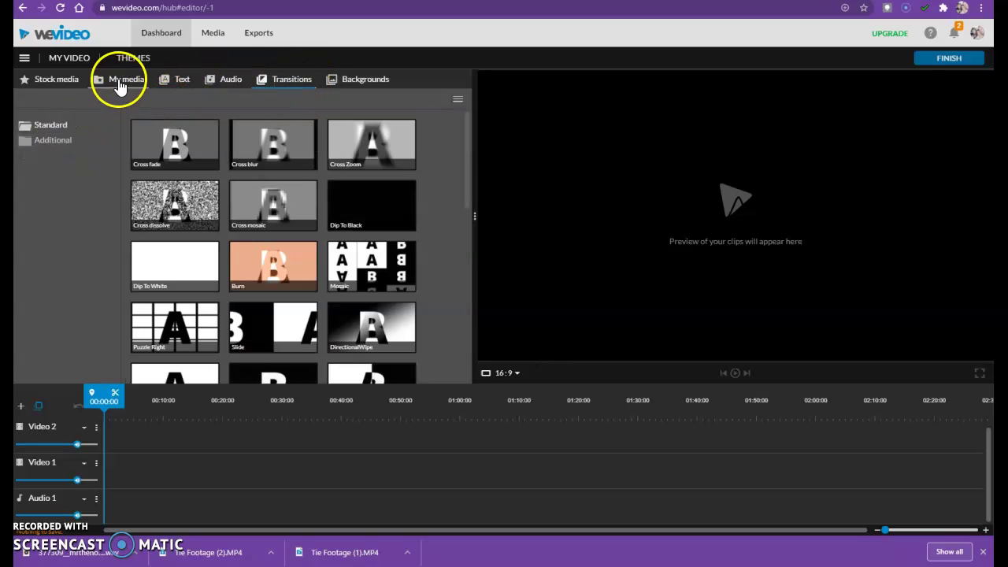
{"action": "left_click", "coordinate": [119, 87]}
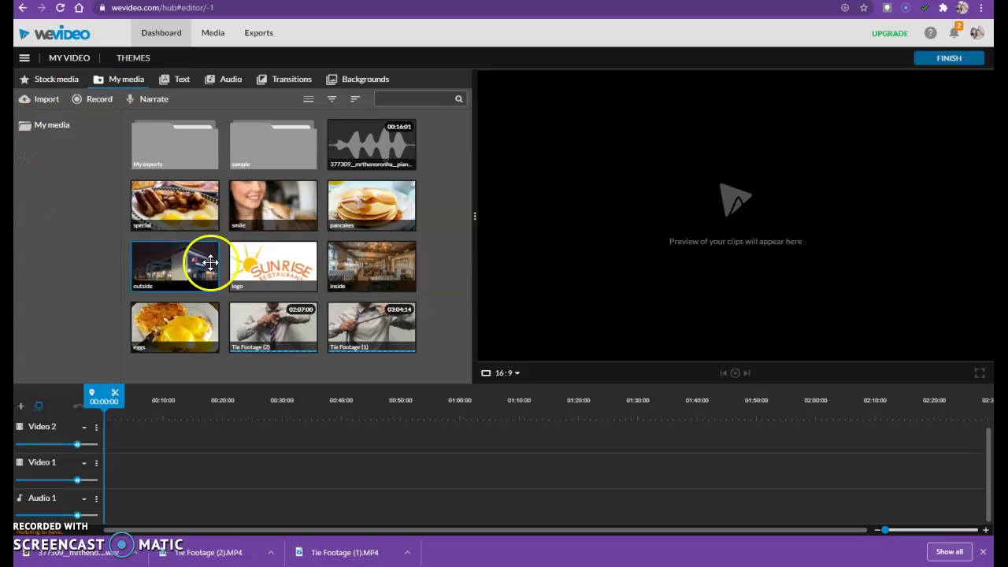
- Trim Tie Footage (1) in the preview to a section about 00:06:14 long near the clip's beginning
{"action": "left_click", "coordinate": [386, 330]}
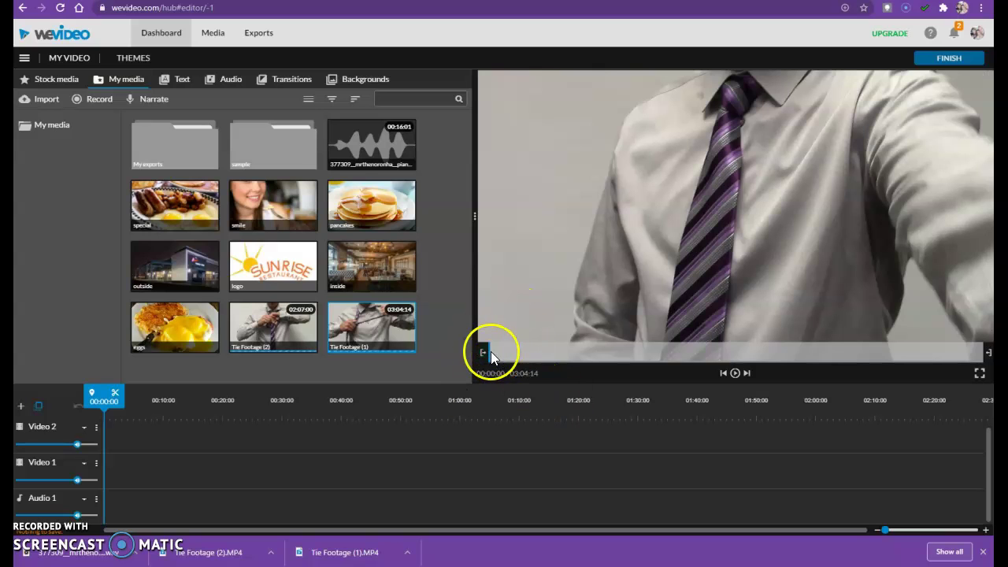
{"action": "left_click_drag", "start_coordinate": [485, 350], "coordinate": [531, 360]}
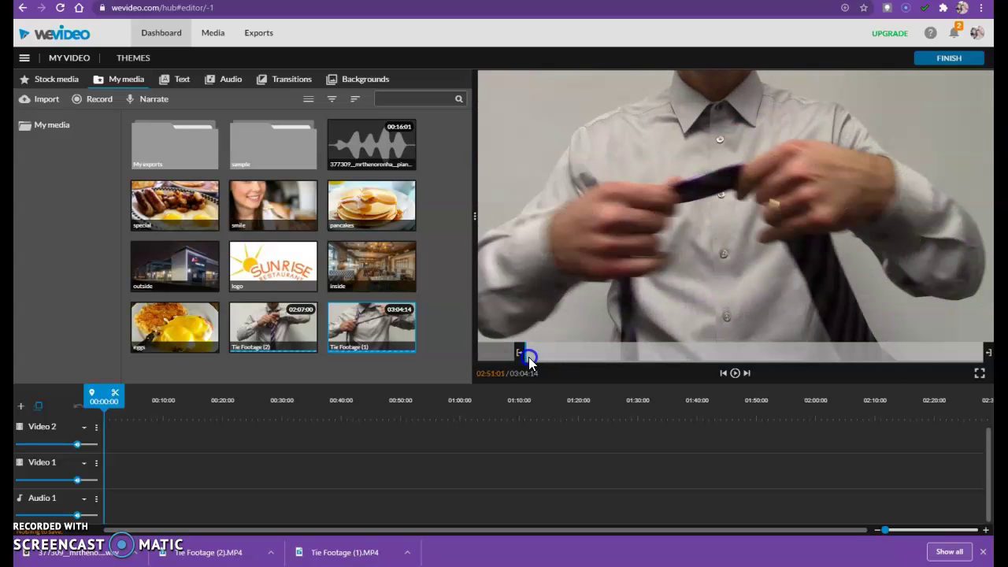
{"action": "left_click", "coordinate": [529, 356]}
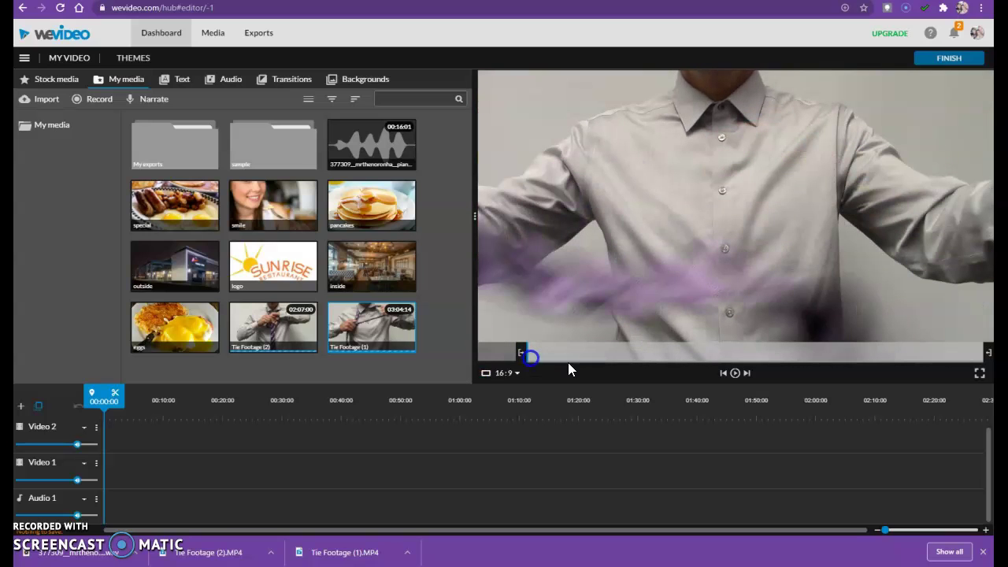
{"action": "left_click_drag", "start_coordinate": [985, 356], "coordinate": [544, 370]}
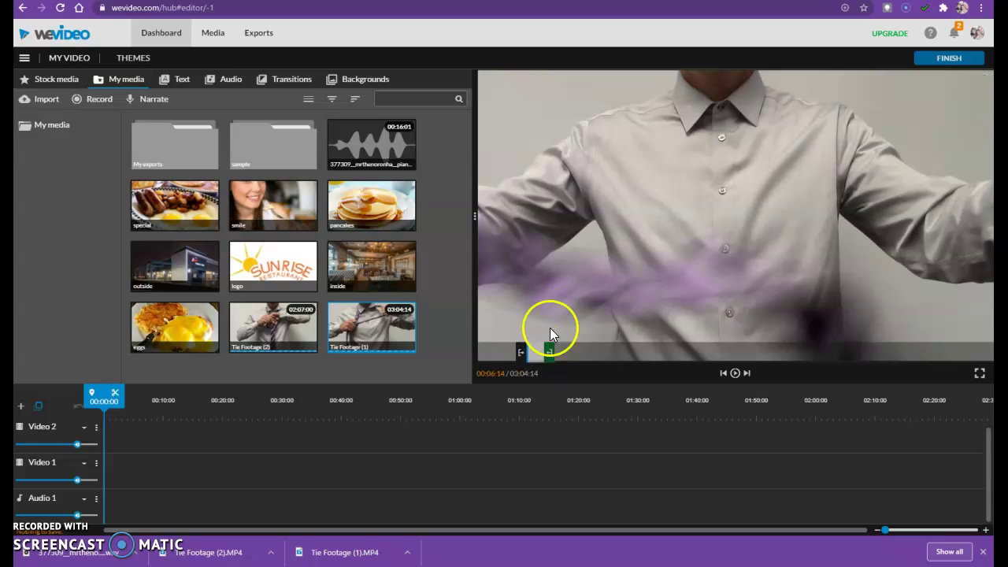
- Try to place the trimmed section on the timeline directly from the preview
{"action": "left_click_drag", "start_coordinate": [503, 331], "coordinate": [213, 259]}
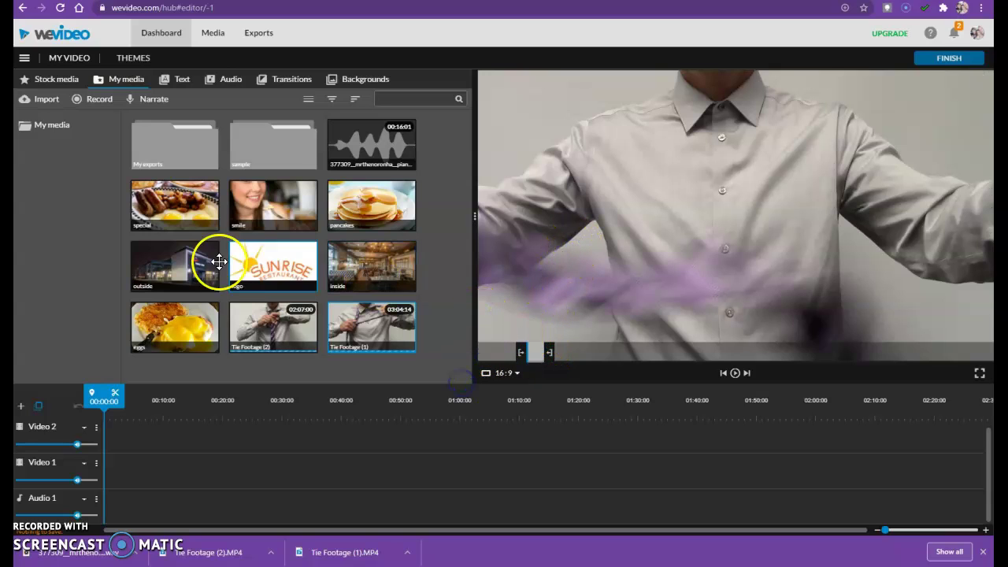
{"action": "left_click_drag", "start_coordinate": [618, 267], "coordinate": [515, 210]}
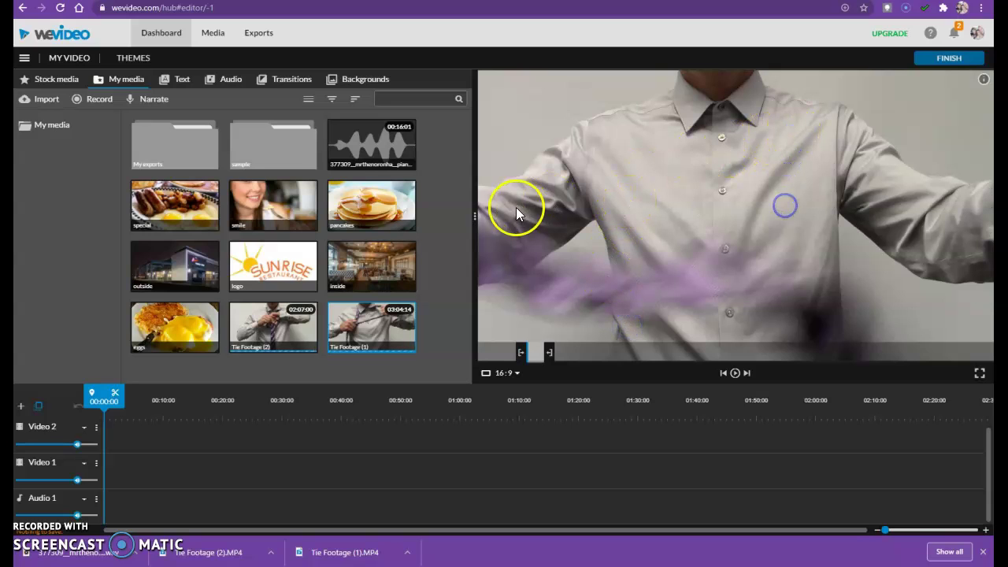
{"action": "left_click_drag", "start_coordinate": [533, 356], "coordinate": [262, 480]}
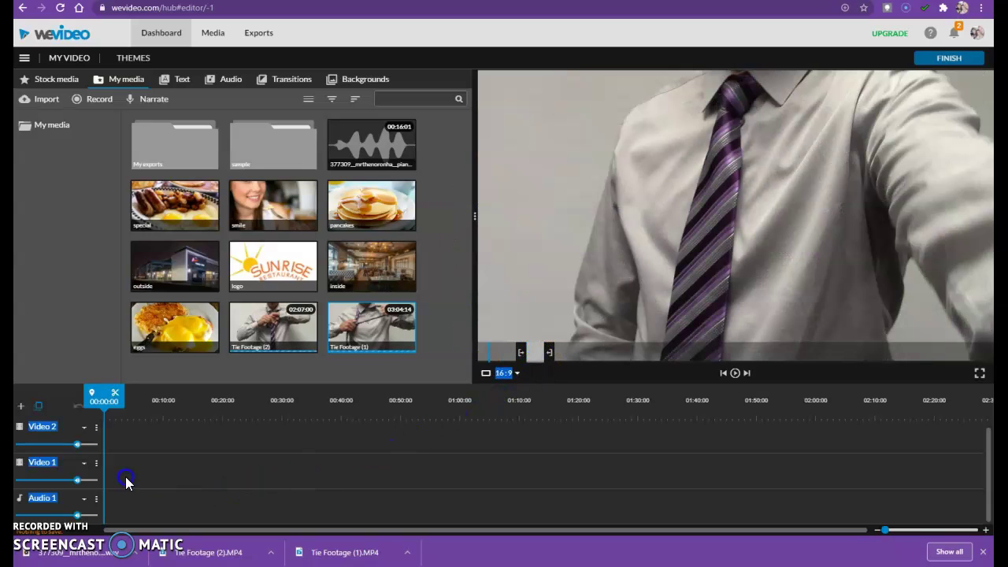
{"action": "left_click", "coordinate": [532, 354]}
{"action": "left_click_drag", "start_coordinate": [510, 395], "coordinate": [242, 489]}
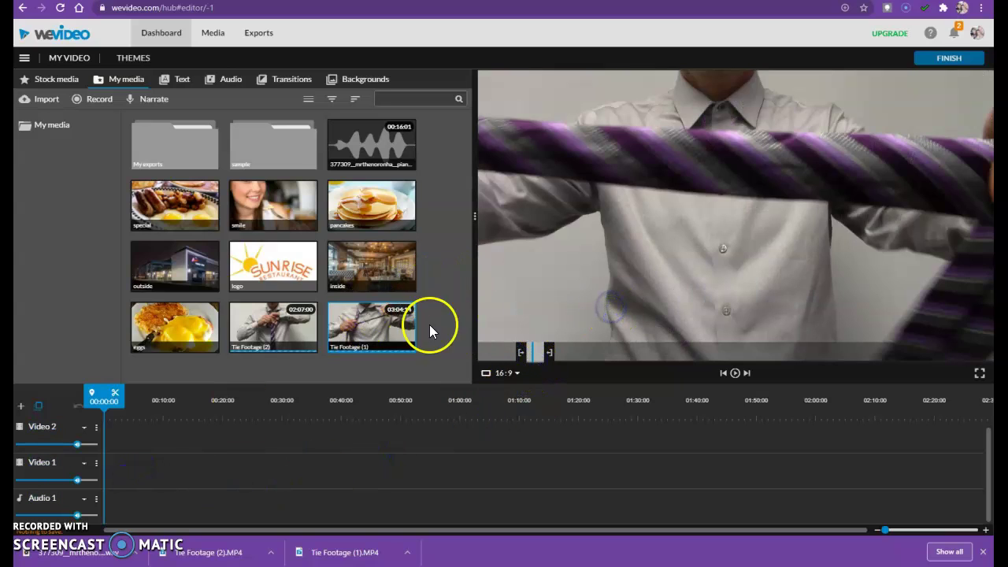
- Place the trimmed Tie Footage (1) clip at the start of the Video 1 track and scrub through it
{"action": "left_click_drag", "start_coordinate": [371, 328], "coordinate": [109, 478]}
{"action": "left_click_drag", "start_coordinate": [104, 397], "coordinate": [143, 410]}
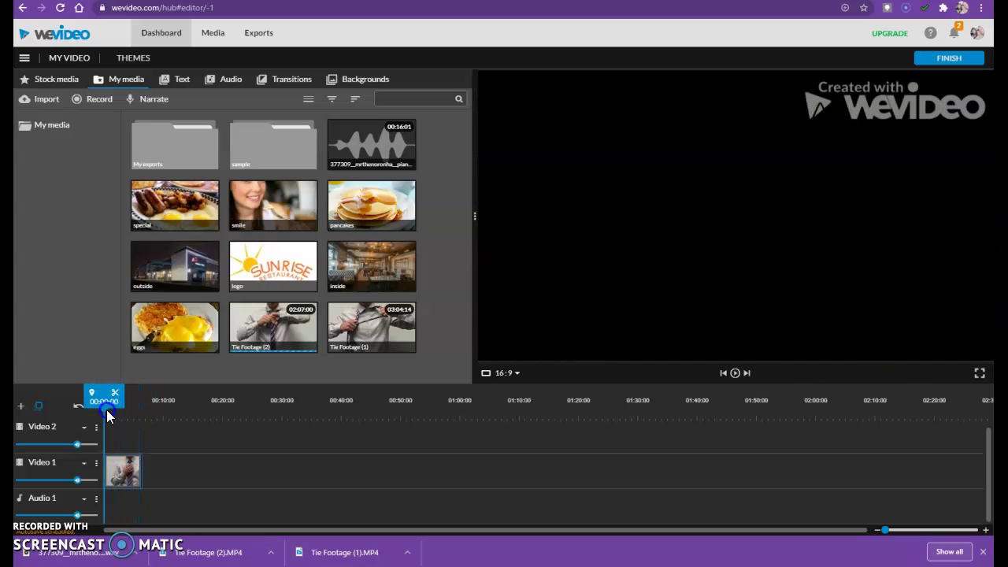
{"action": "left_click_drag", "start_coordinate": [102, 418], "coordinate": [113, 402]}
- Shorten the clip on the Video 1 track, trimming its end to about 00:05:13 and its start to about 00:03:02
{"action": "left_click", "coordinate": [139, 467]}
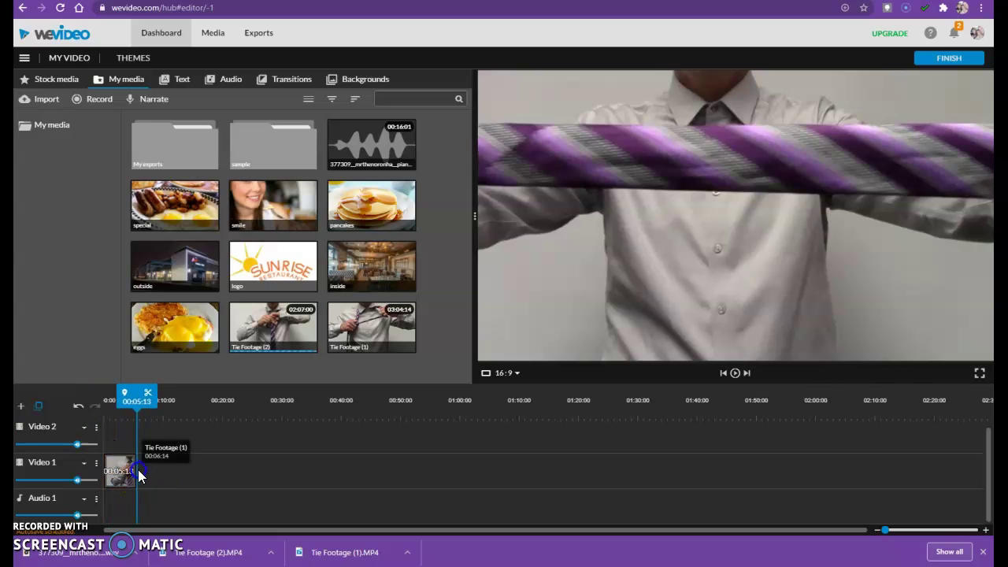
{"action": "left_click", "coordinate": [108, 469]}
{"action": "left_click_drag", "start_coordinate": [103, 469], "coordinate": [135, 447]}
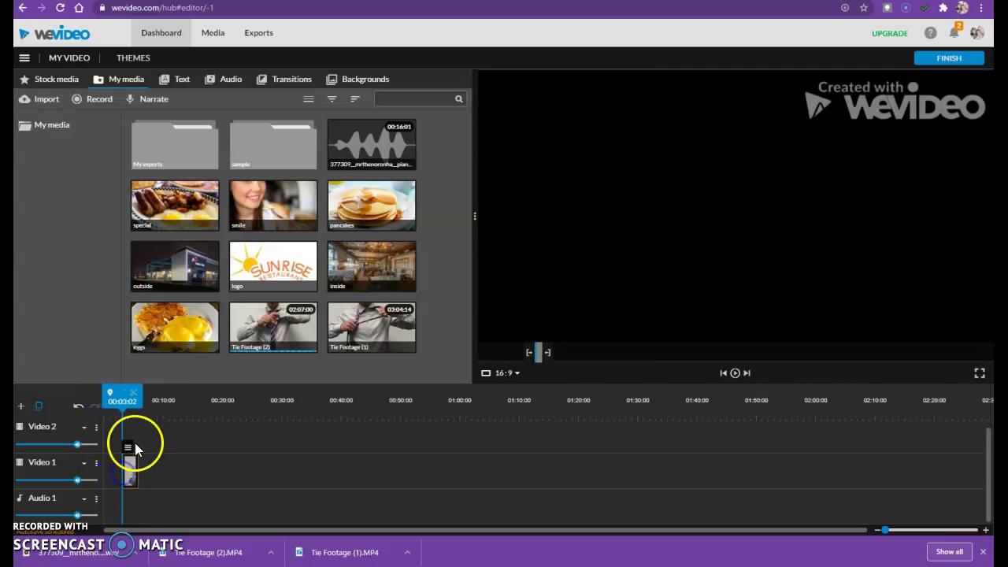
- Scrub the playhead through the trimmed clip on the Video 1 track to 00:04:00
{"action": "left_click", "coordinate": [129, 400]}
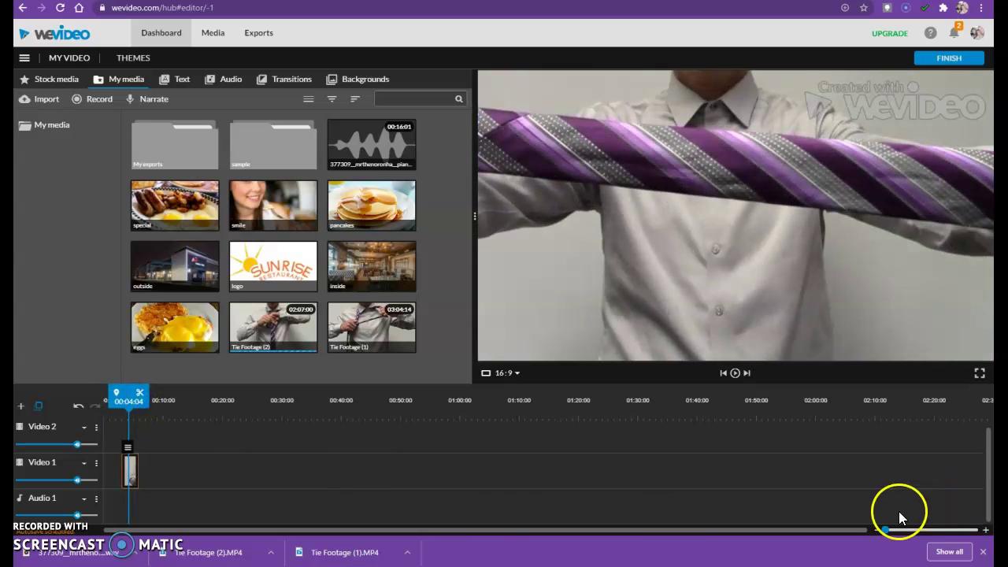
{"action": "left_click_drag", "start_coordinate": [884, 529], "coordinate": [888, 529]}
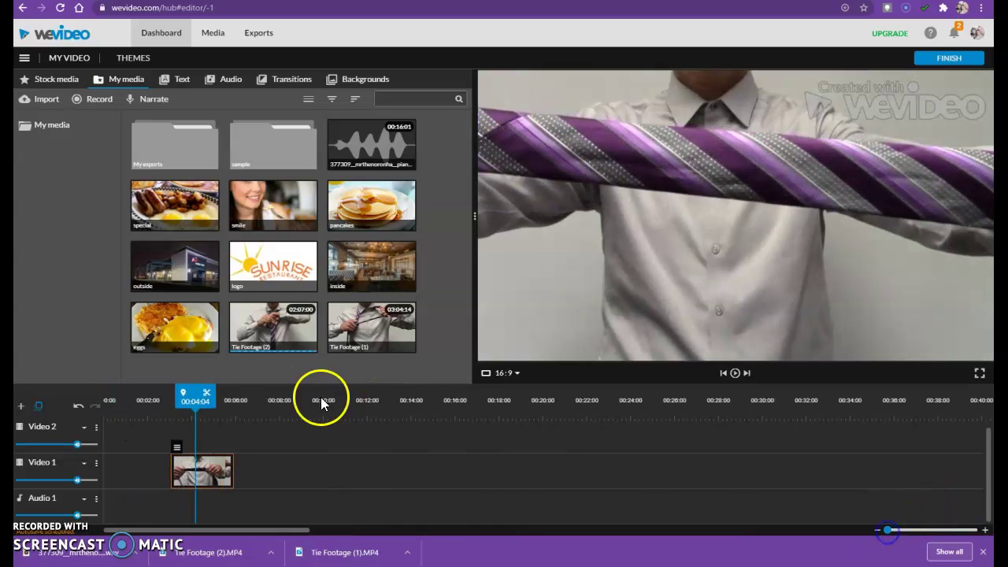
{"action": "left_click_drag", "start_coordinate": [201, 402], "coordinate": [196, 402]}
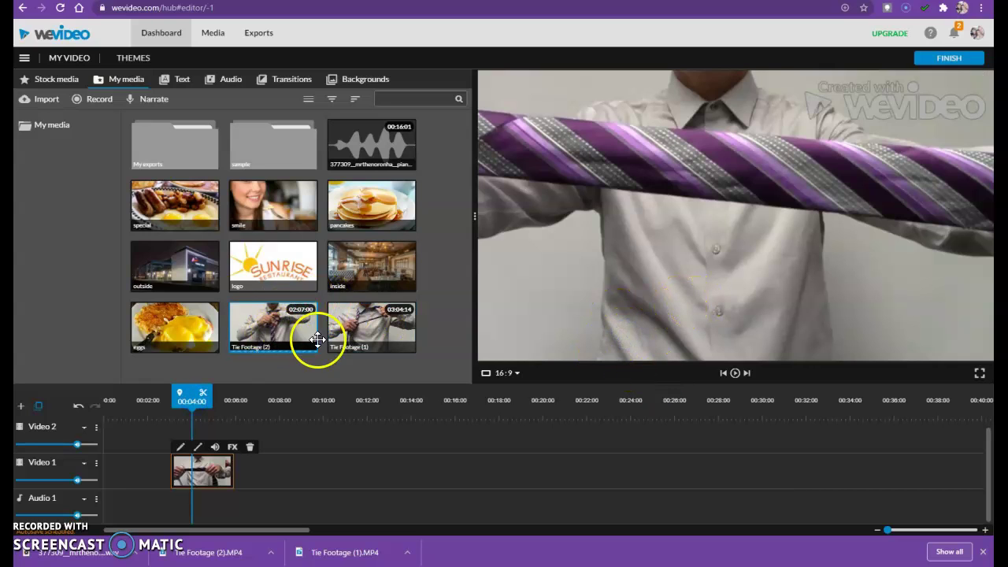
- Mark a short section of the finished tie near the beginning of Tie Footage (1) in the preview
{"action": "left_click", "coordinate": [355, 341]}
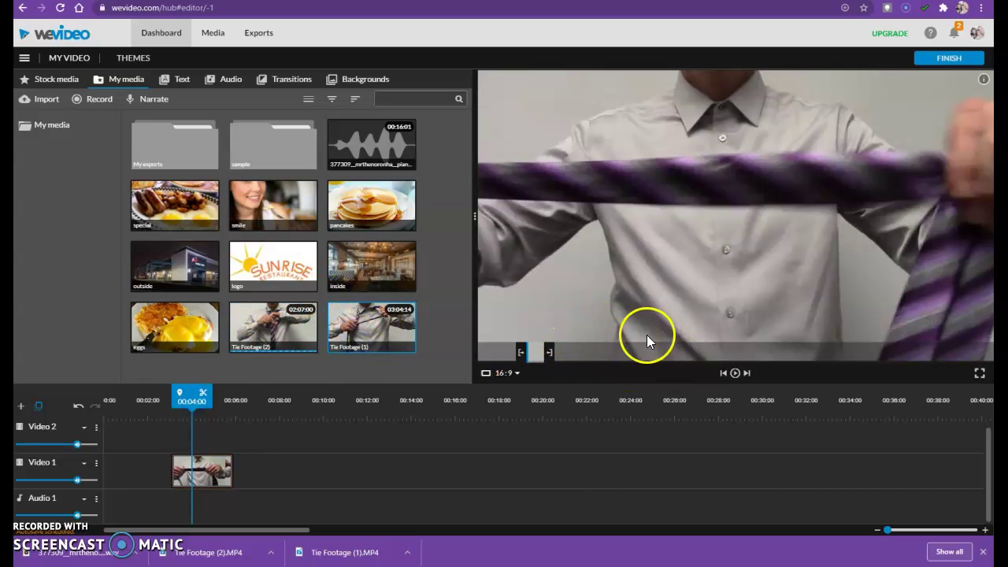
{"action": "left_click_drag", "start_coordinate": [486, 354], "coordinate": [521, 346]}
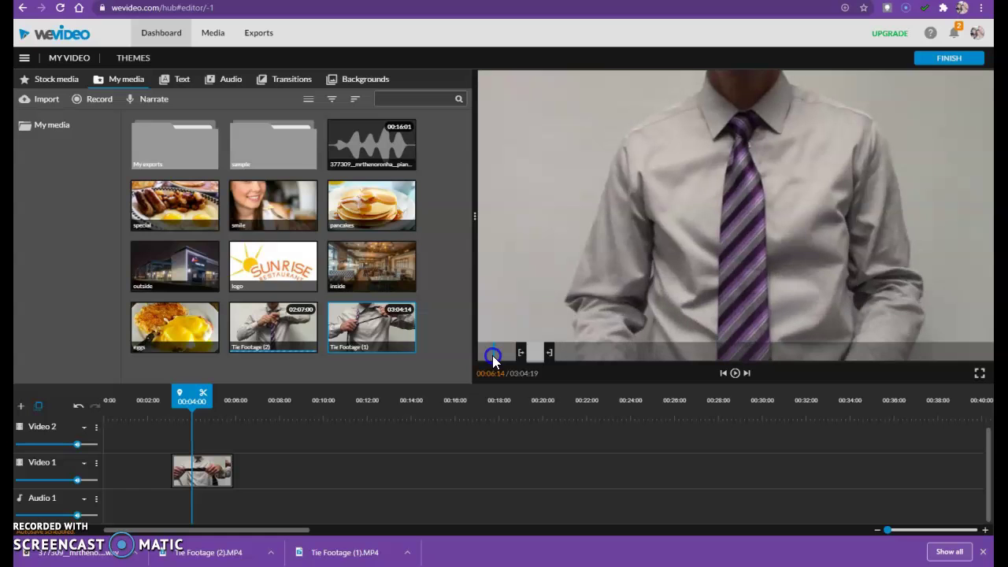
{"action": "left_click_drag", "start_coordinate": [493, 356], "coordinate": [310, 338]}
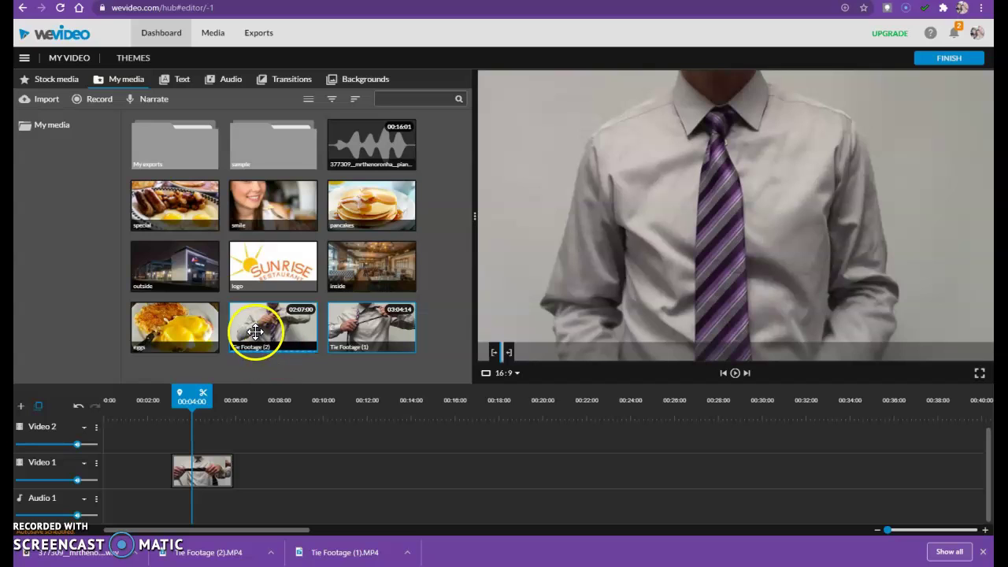
- Place the Tie Footage (1) section at the start of Video 1, with the existing clip directly after it, and scrub through both
{"action": "left_click_drag", "start_coordinate": [375, 342], "coordinate": [121, 473]}
{"action": "left_click", "coordinate": [175, 445]}
{"action": "left_click_drag", "start_coordinate": [198, 475], "coordinate": [162, 473]}
{"action": "left_click", "coordinate": [172, 411]}
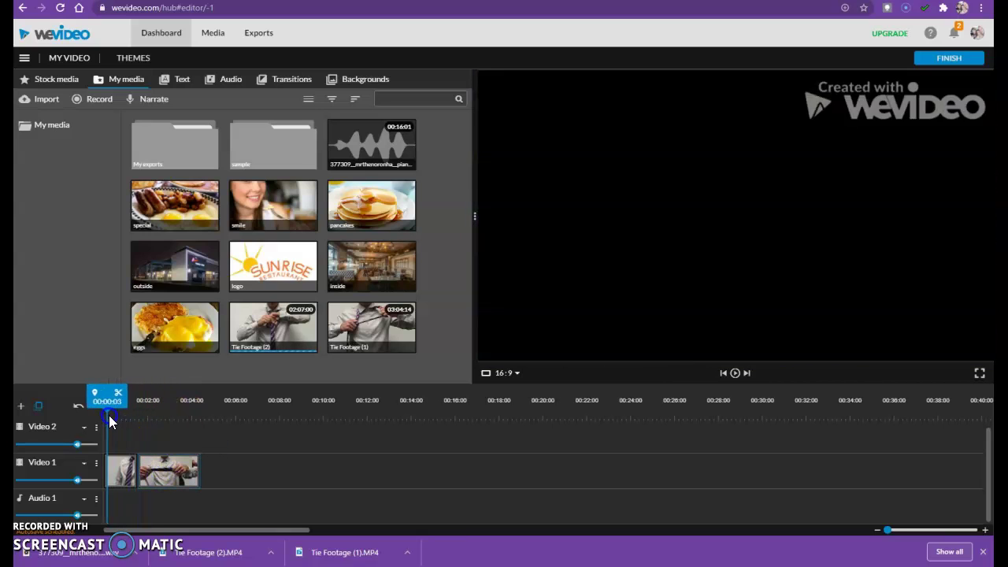
{"action": "left_click_drag", "start_coordinate": [143, 425], "coordinate": [178, 435]}
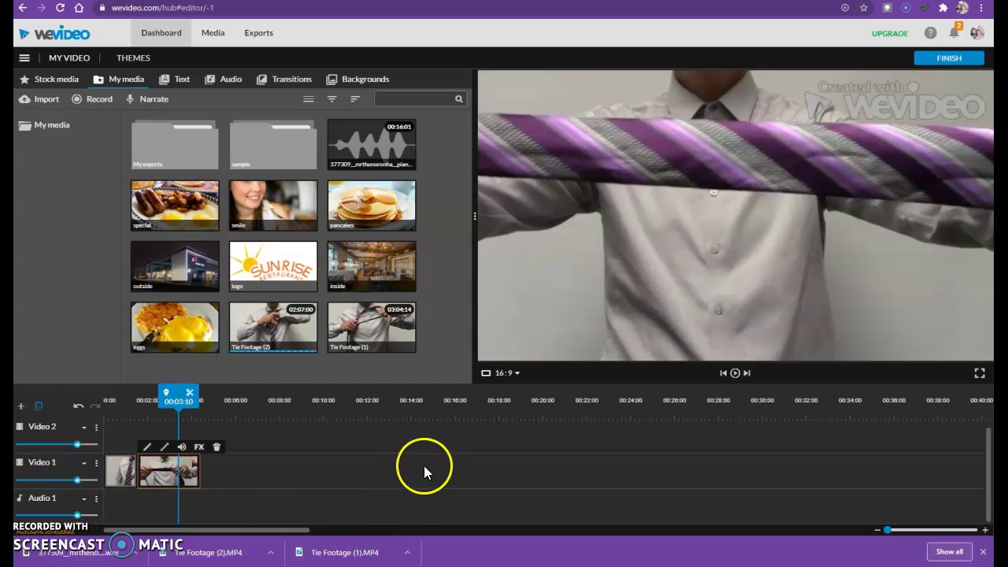
{"action": "mouse_move", "coordinate": [182, 394]}
{"action": "left_mouse_down"}
{"action": "mouse_move", "coordinate": [194, 399]}
{"action": "mouse_move", "coordinate": [180, 398]}
{"action": "left_mouse_up"}
- Add the piano music file twice in a row to the Audio 1 track, starting at the beginning, and return the playhead to 00:03:20
{"action": "left_click_drag", "start_coordinate": [375, 146], "coordinate": [124, 510]}
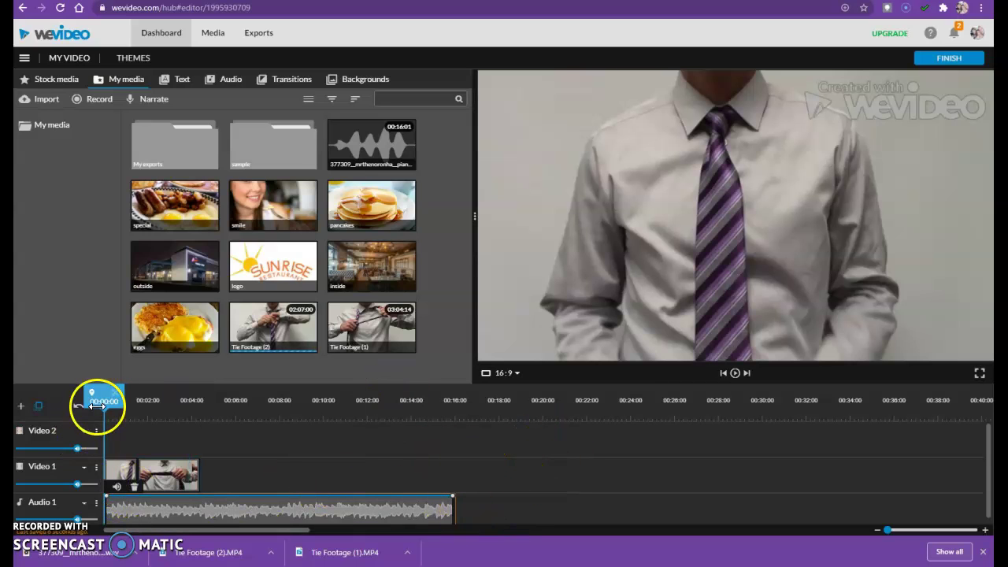
{"action": "left_click_drag", "start_coordinate": [349, 158], "coordinate": [468, 516]}
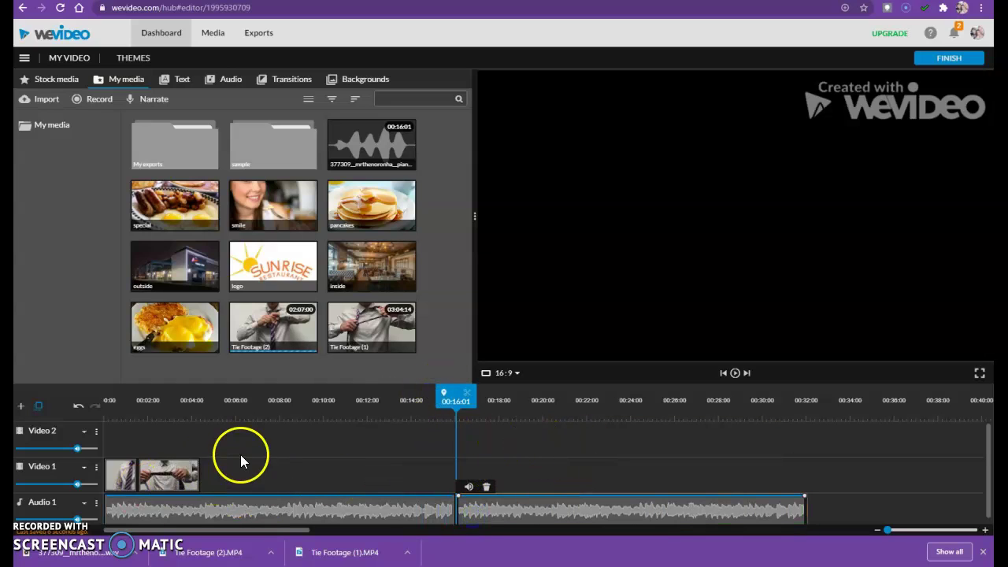
{"action": "left_click_drag", "start_coordinate": [452, 398], "coordinate": [187, 429]}
- Add a static Basic text title to the Video 2 track, starting at the second video clip
{"action": "left_click", "coordinate": [181, 92]}
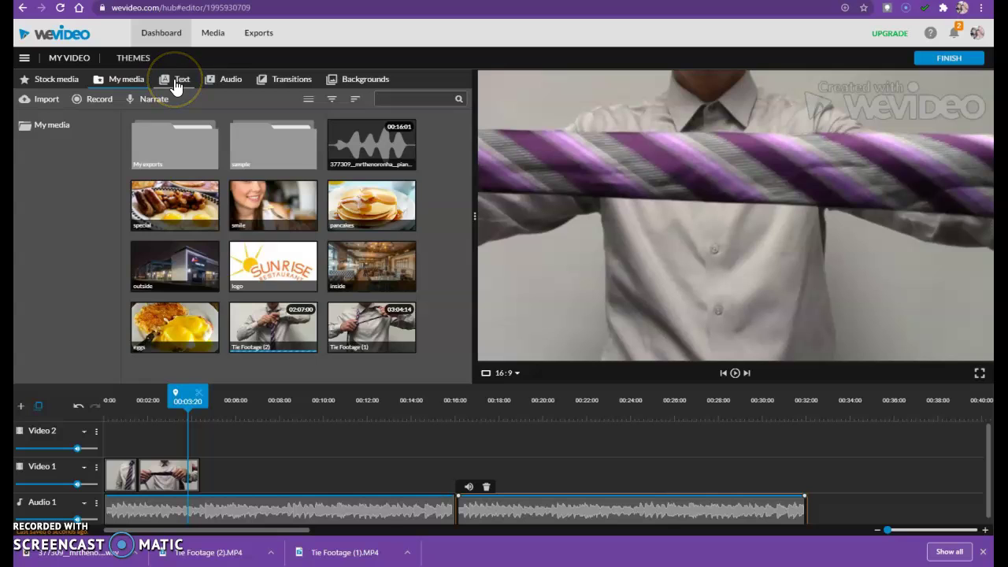
{"action": "left_click", "coordinate": [176, 83]}
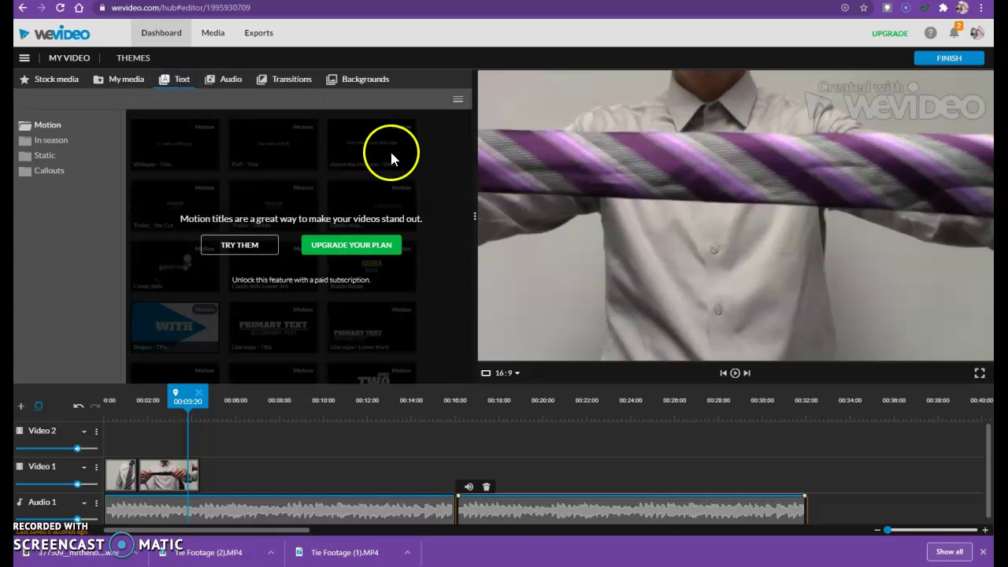
{"action": "left_click", "coordinate": [44, 156]}
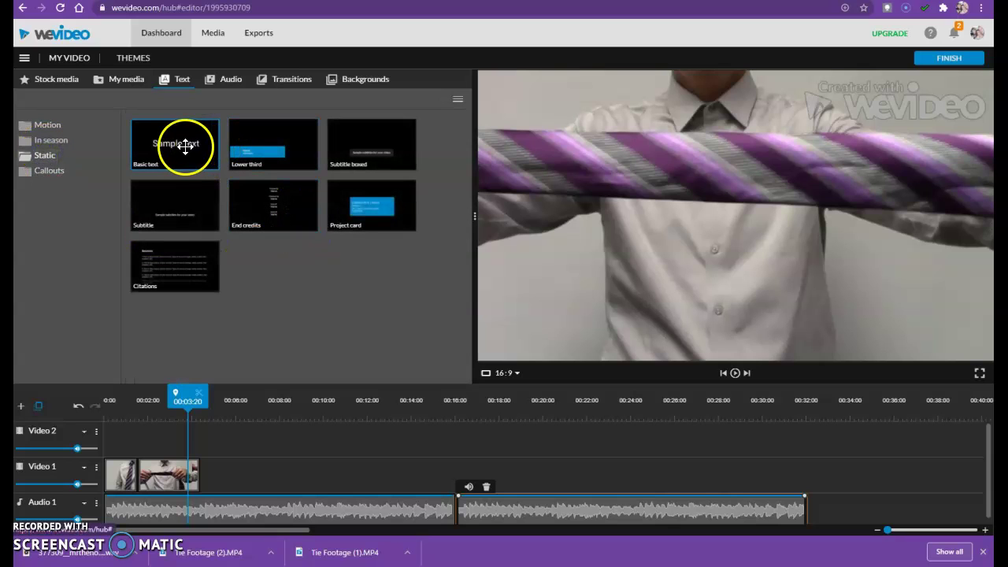
{"action": "left_click", "coordinate": [174, 150]}
{"action": "left_click_drag", "start_coordinate": [171, 144], "coordinate": [148, 433]}
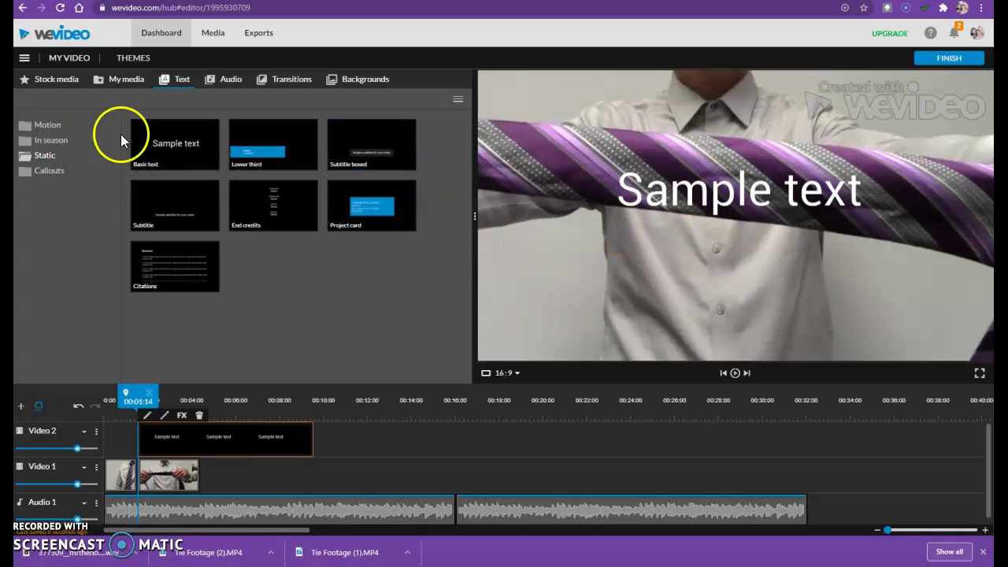
- Replace the title's sample text with "How to" and "Tie a Tie" on two lines
{"action": "left_click", "coordinate": [149, 418]}
{"action": "left_click", "coordinate": [35, 132]}
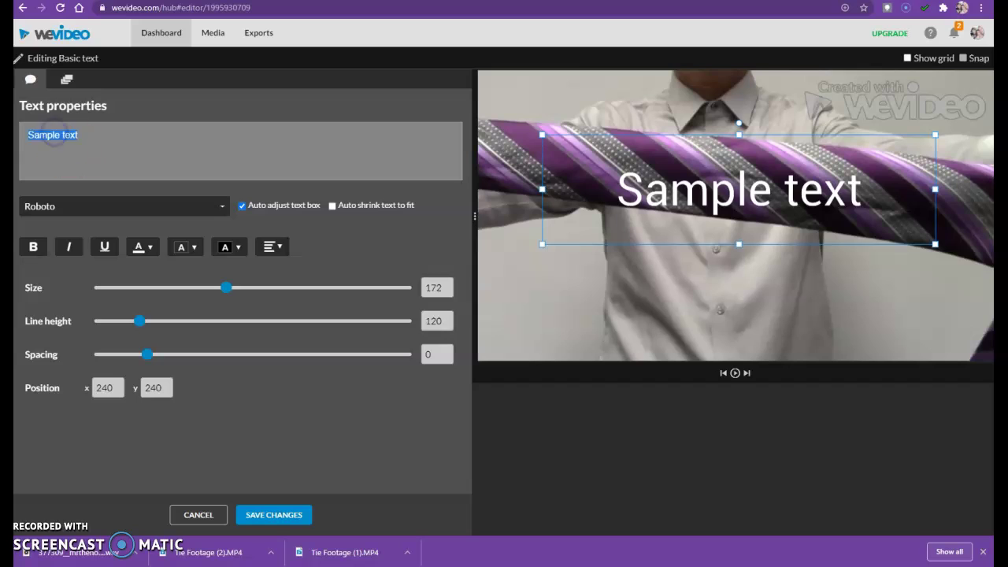
{"action": "type", "text": "How to Tie"}
{"action": "type", "text": " a Tie"}
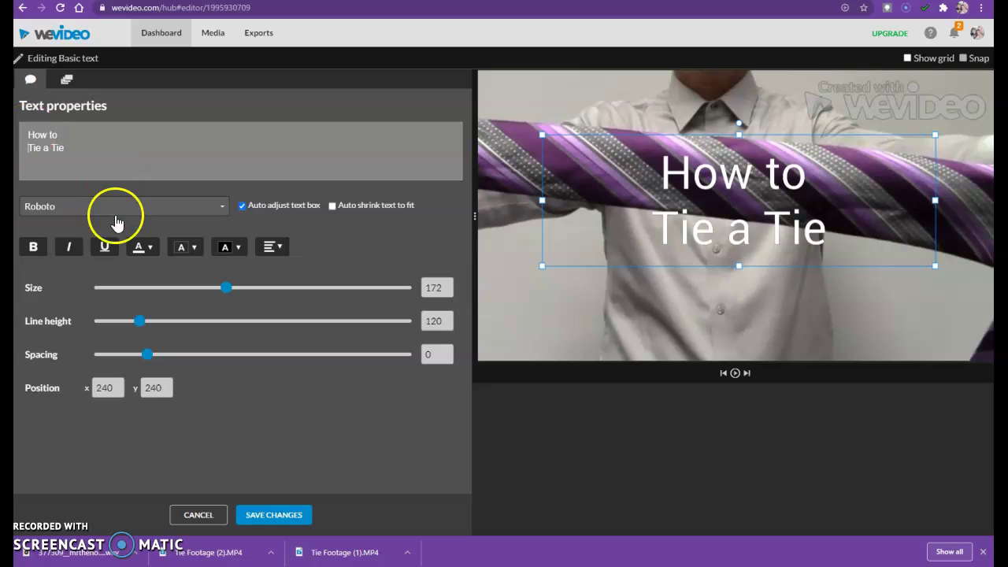
- Set the title's font to Electrolize and its size to 182, and save the changes
{"action": "left_click", "coordinate": [213, 206]}
{"action": "left_click_drag", "start_coordinate": [226, 231], "coordinate": [218, 317]}
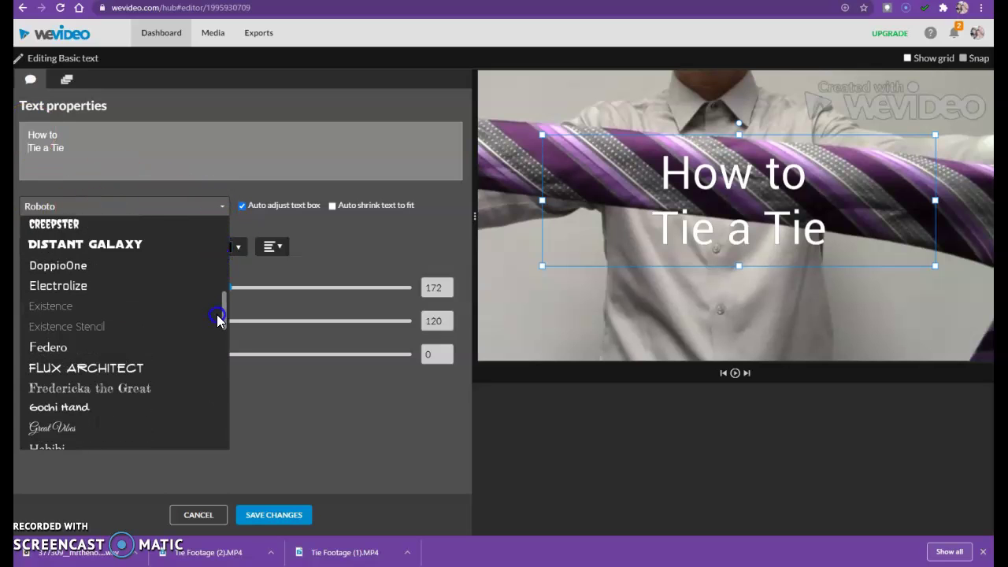
{"action": "left_click", "coordinate": [134, 286]}
{"action": "left_click", "coordinate": [550, 166]}
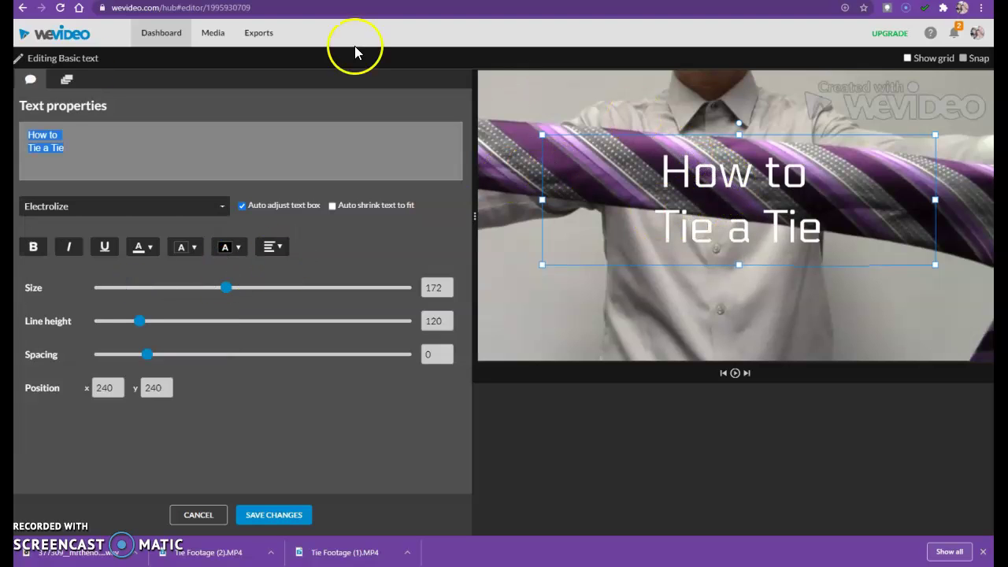
{"action": "mouse_move", "coordinate": [225, 292]}
{"action": "left_mouse_down"}
{"action": "mouse_move", "coordinate": [213, 294]}
{"action": "mouse_move", "coordinate": [234, 298]}
{"action": "left_mouse_up"}
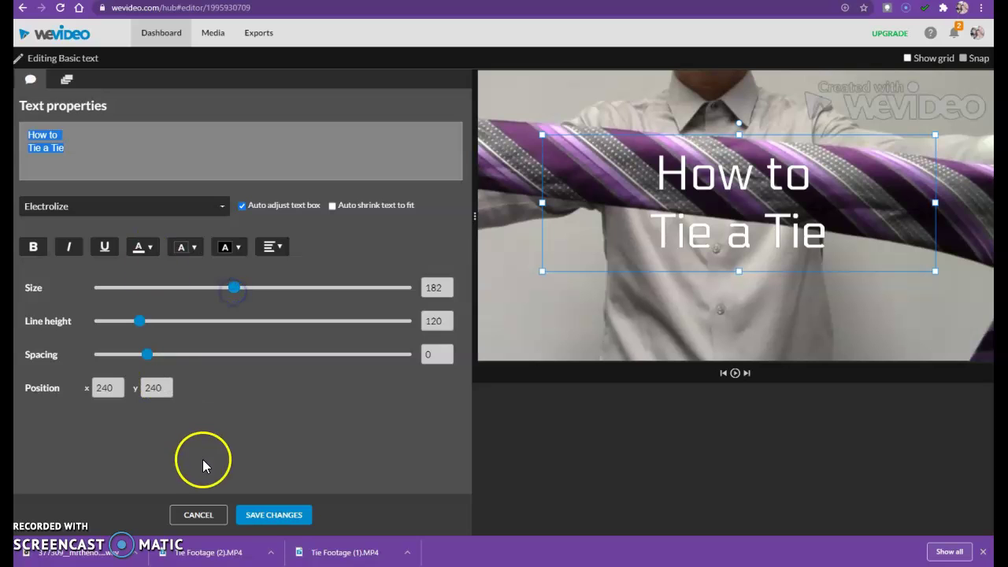
{"action": "left_click", "coordinate": [274, 515]}
- Shorten the title on Video 2 to end at about 00:04:00 over the second clip, and return the playhead to 00:00:00
{"action": "left_click_drag", "start_coordinate": [309, 445], "coordinate": [178, 441]}
{"action": "left_click_drag", "start_coordinate": [189, 396], "coordinate": [151, 411]}
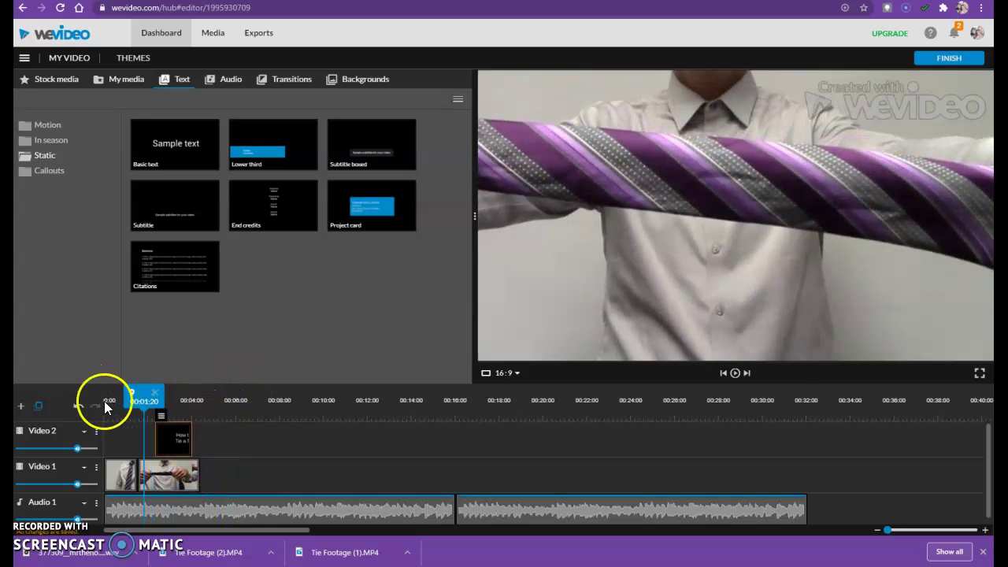
{"action": "left_click_drag", "start_coordinate": [144, 396], "coordinate": [104, 403]}
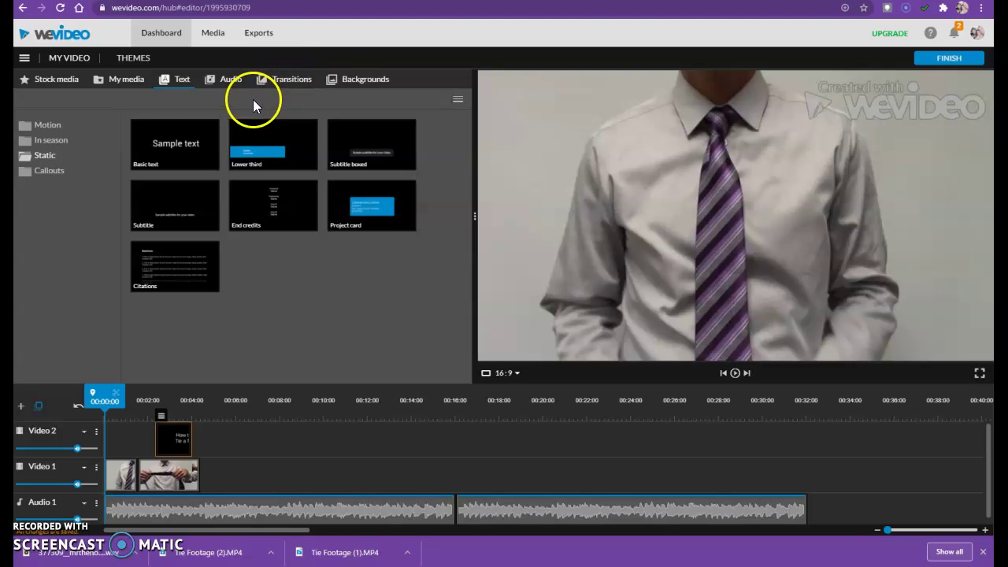
- Add a Dip To Black transition at the start of the first clip on the Video 1 track
{"action": "left_click", "coordinate": [294, 82]}
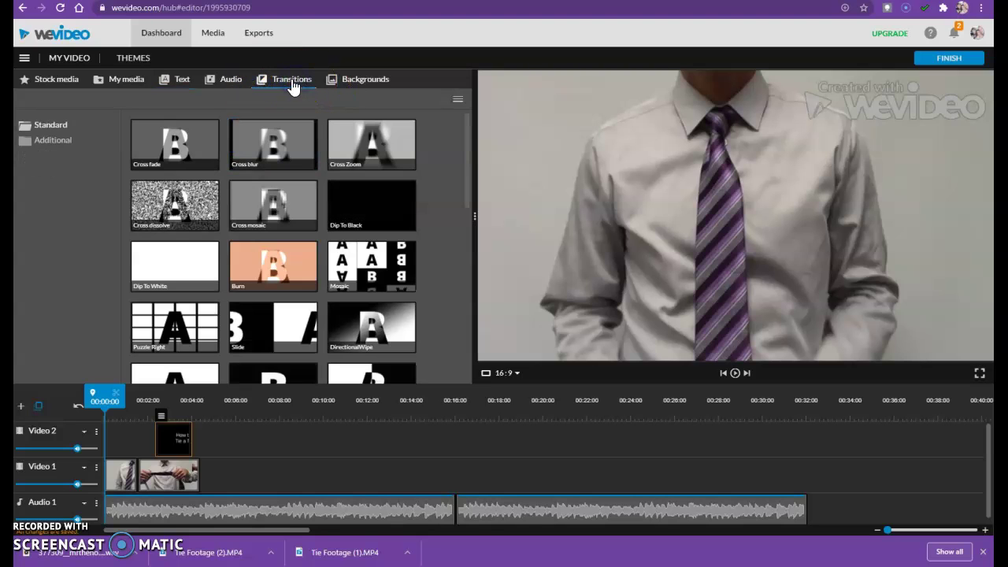
{"action": "left_click", "coordinate": [365, 207]}
{"action": "mouse_move", "coordinate": [286, 299]}
{"action": "left_mouse_down"}
{"action": "mouse_move", "coordinate": [137, 420]}
{"action": "mouse_move", "coordinate": [108, 473]}
{"action": "left_mouse_up"}
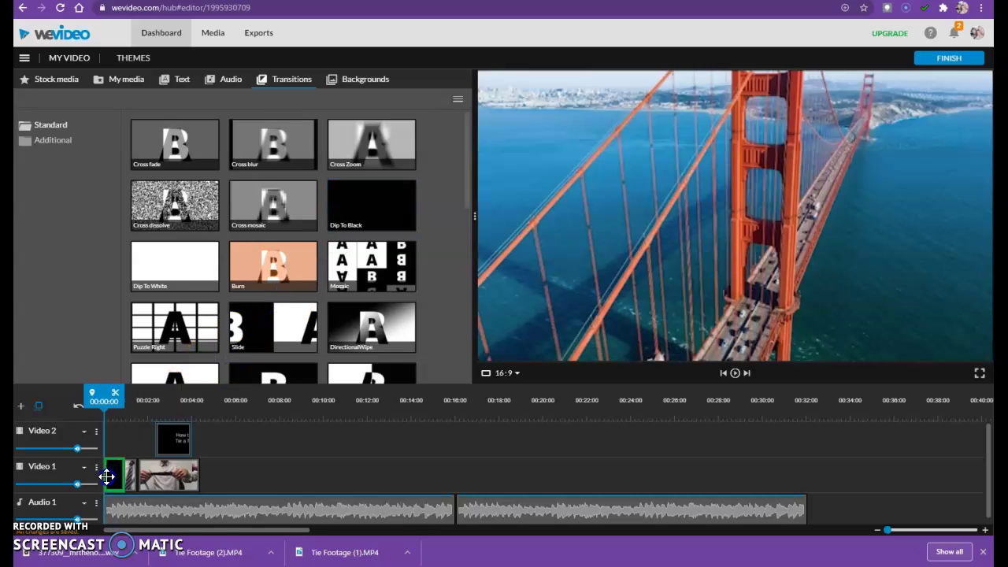
{"action": "mouse_move", "coordinate": [94, 398]}
{"action": "left_mouse_down"}
{"action": "mouse_move", "coordinate": [131, 410]}
{"action": "mouse_move", "coordinate": [94, 416]}
{"action": "left_mouse_up"}
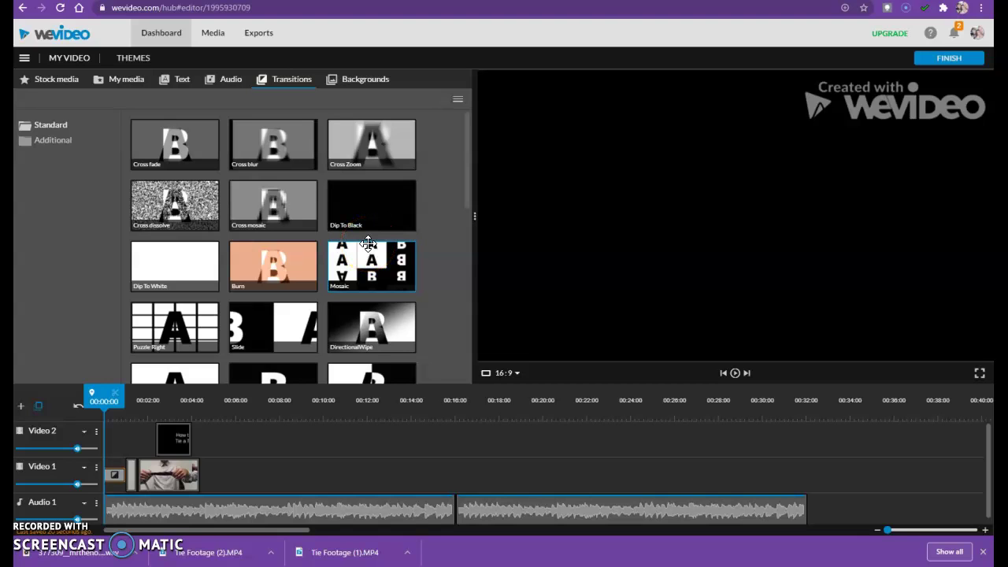
- Finish the edit and set the export title to "How to Tie a Tie"
{"action": "left_click", "coordinate": [949, 60]}
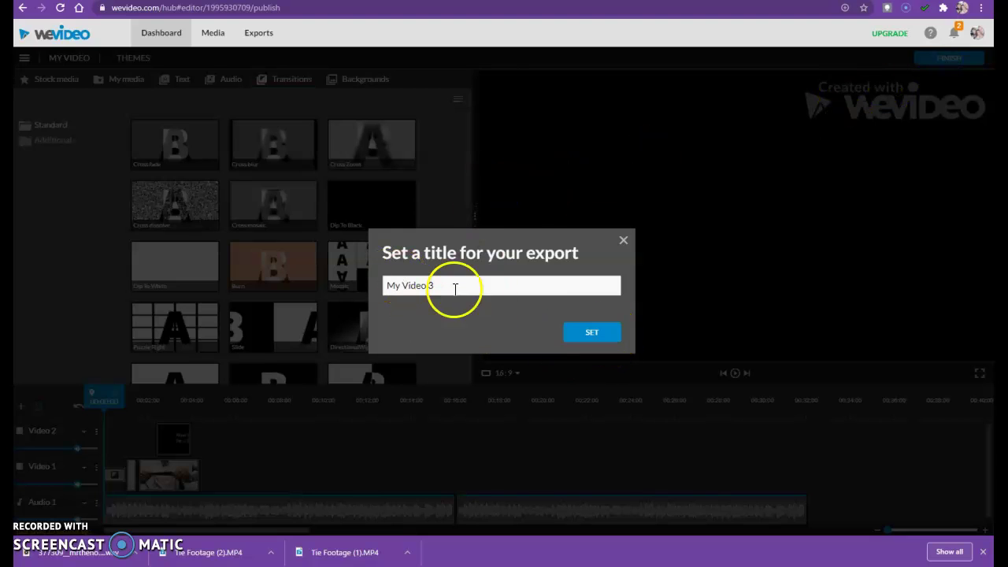
{"action": "left_click_drag", "start_coordinate": [446, 288], "coordinate": [335, 273]}
{"action": "type", "text": "Ho"}
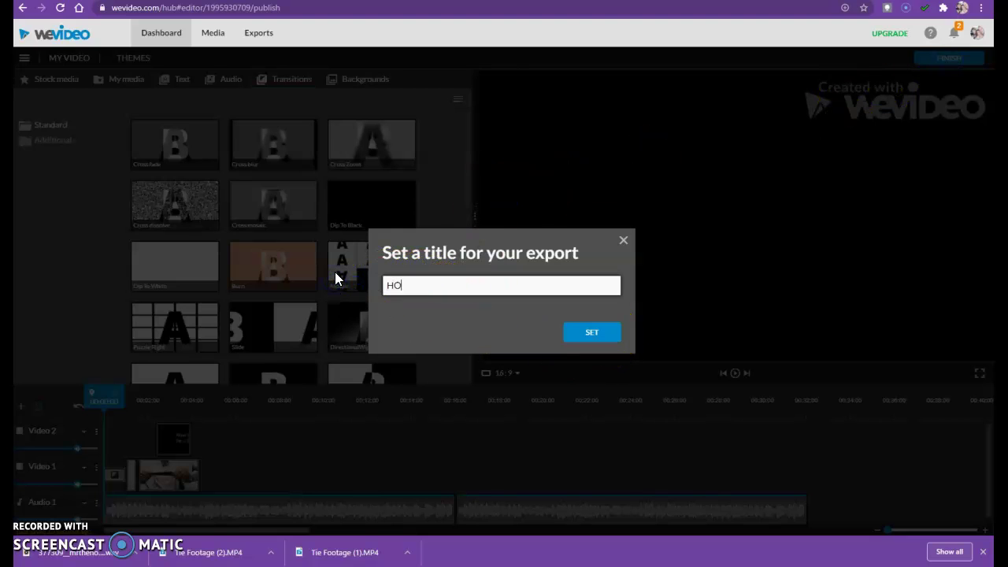
{"action": "type", "text": "w to Tied"}
{"action": "key", "text": "BackSpace"}
{"action": "type", "text": "a Tie"}
{"action": "left_click", "coordinate": [603, 333]}
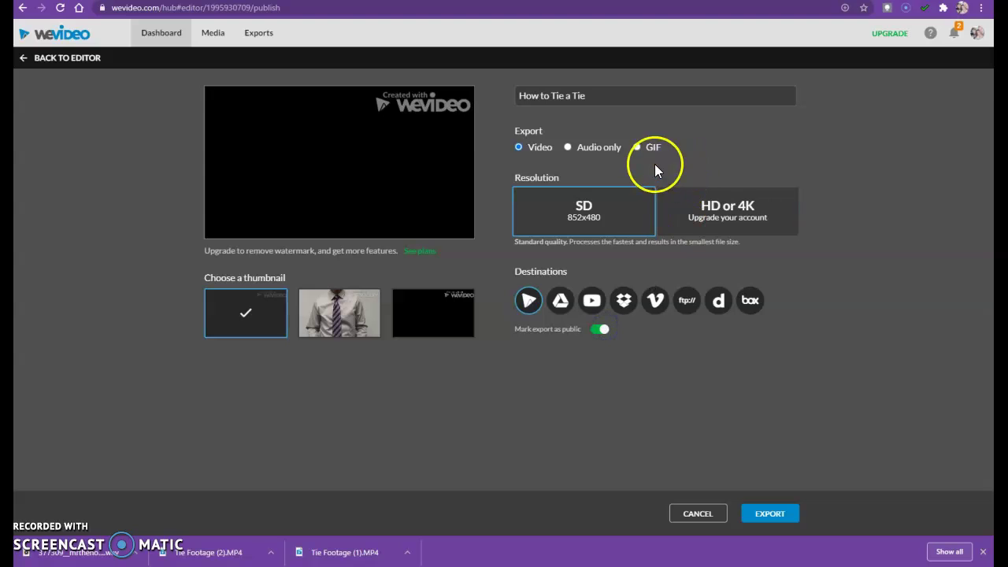